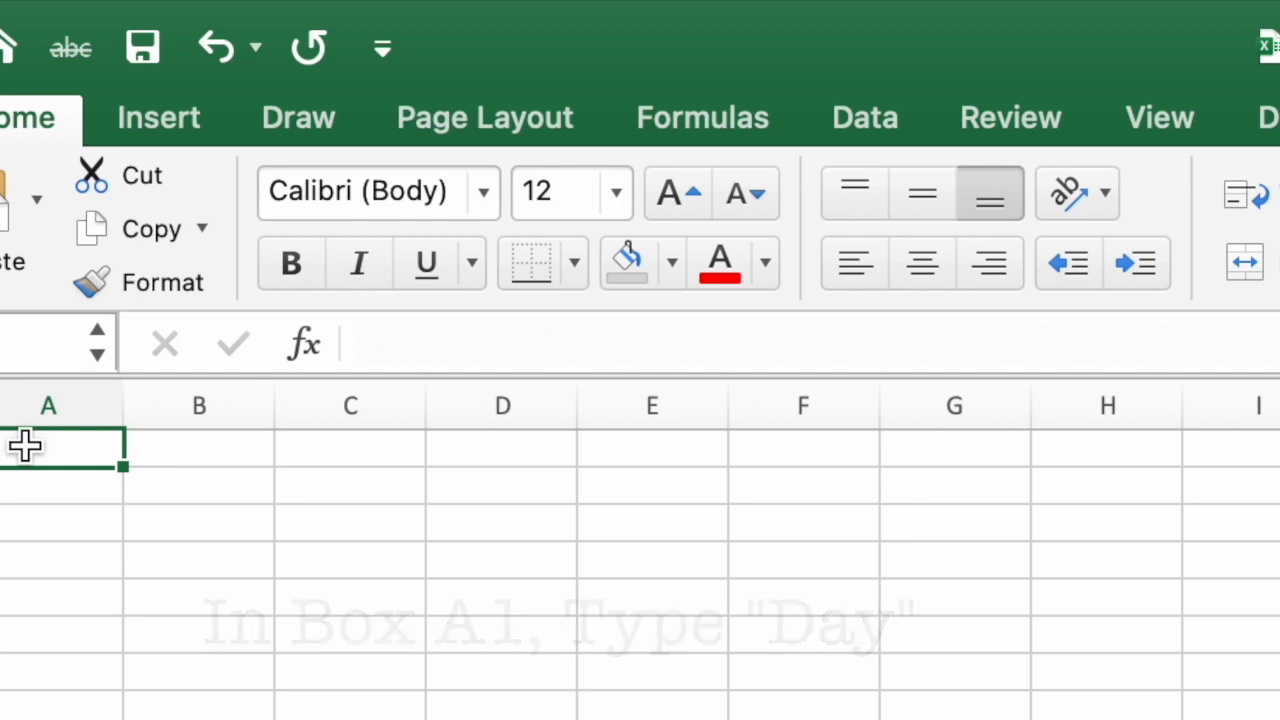
Enter the headers Day, Total Manuscript and Total Journal in cells A1 to C1 and widen column B to fit its header.
text(Day)
key(Tab)
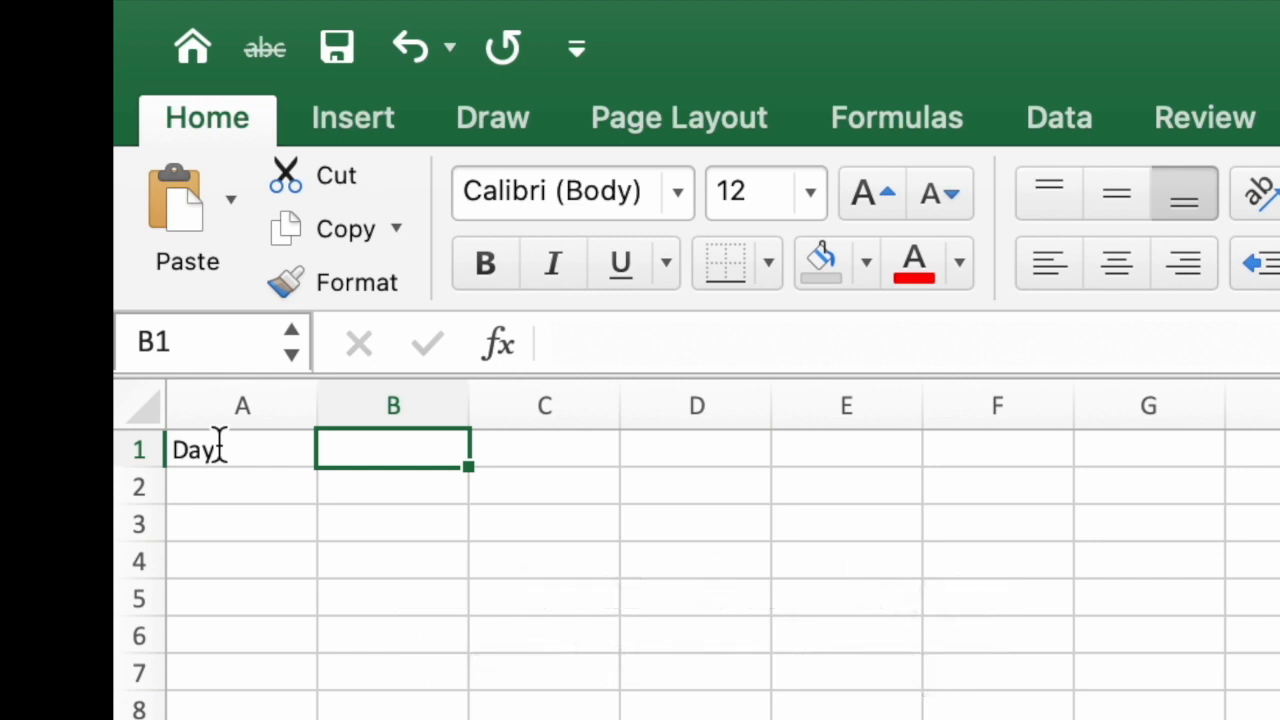
text(Total M)
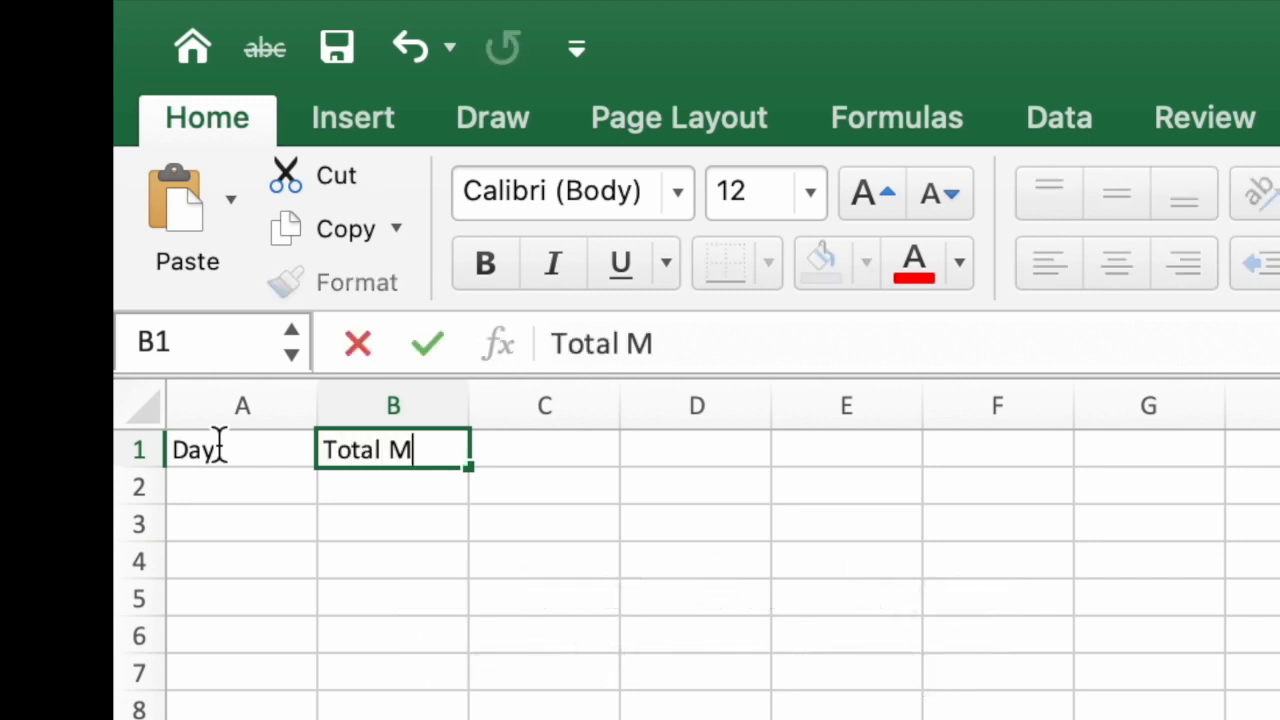
text(anuscrip)
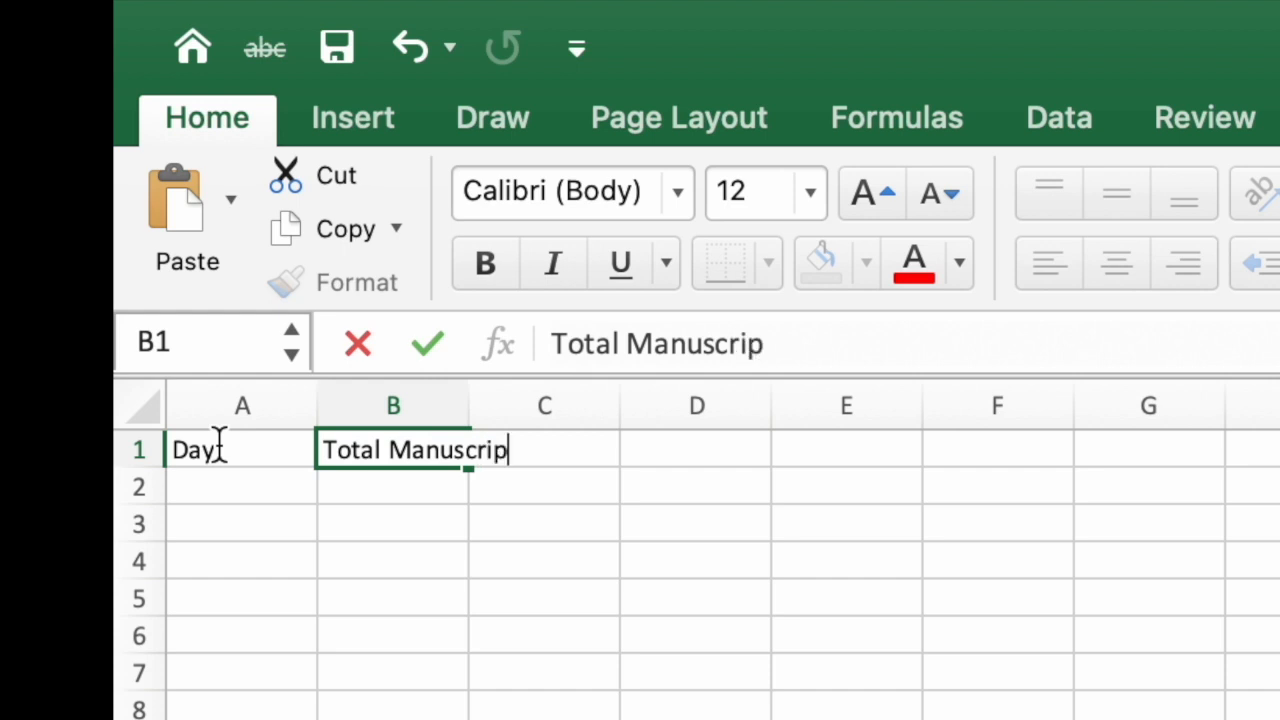
text(t)
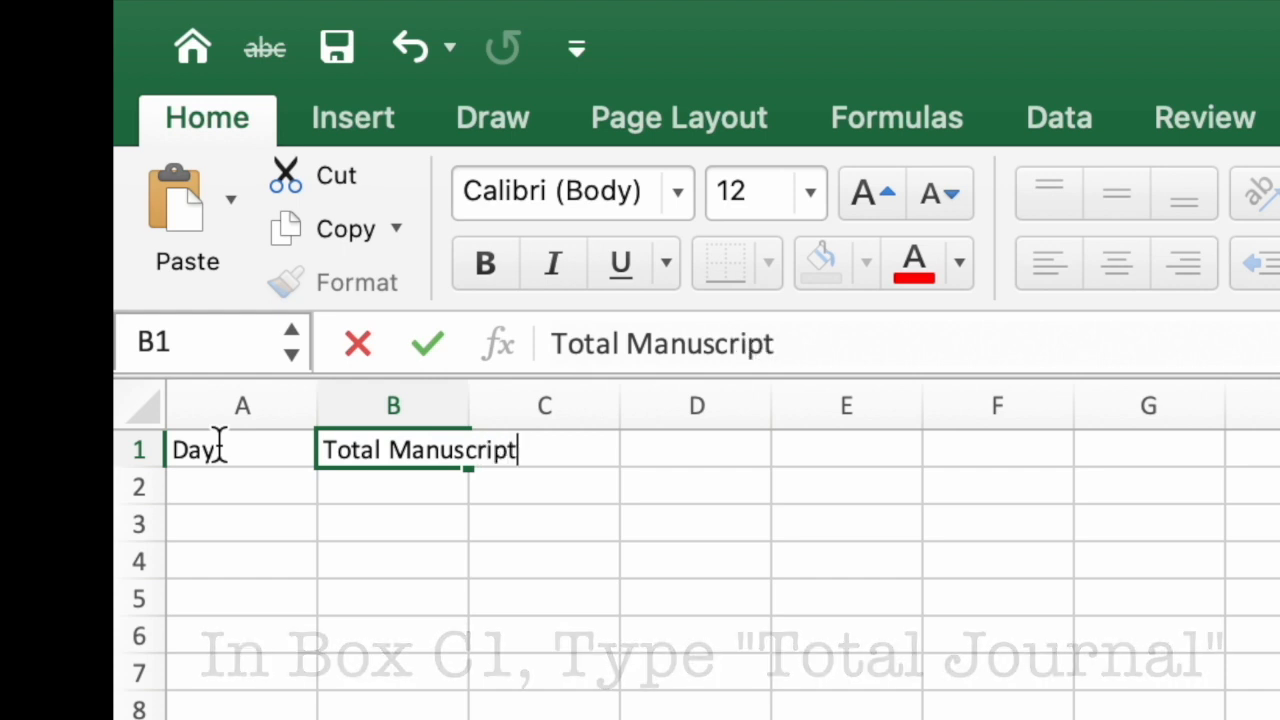
key(Tab)
text(Total )
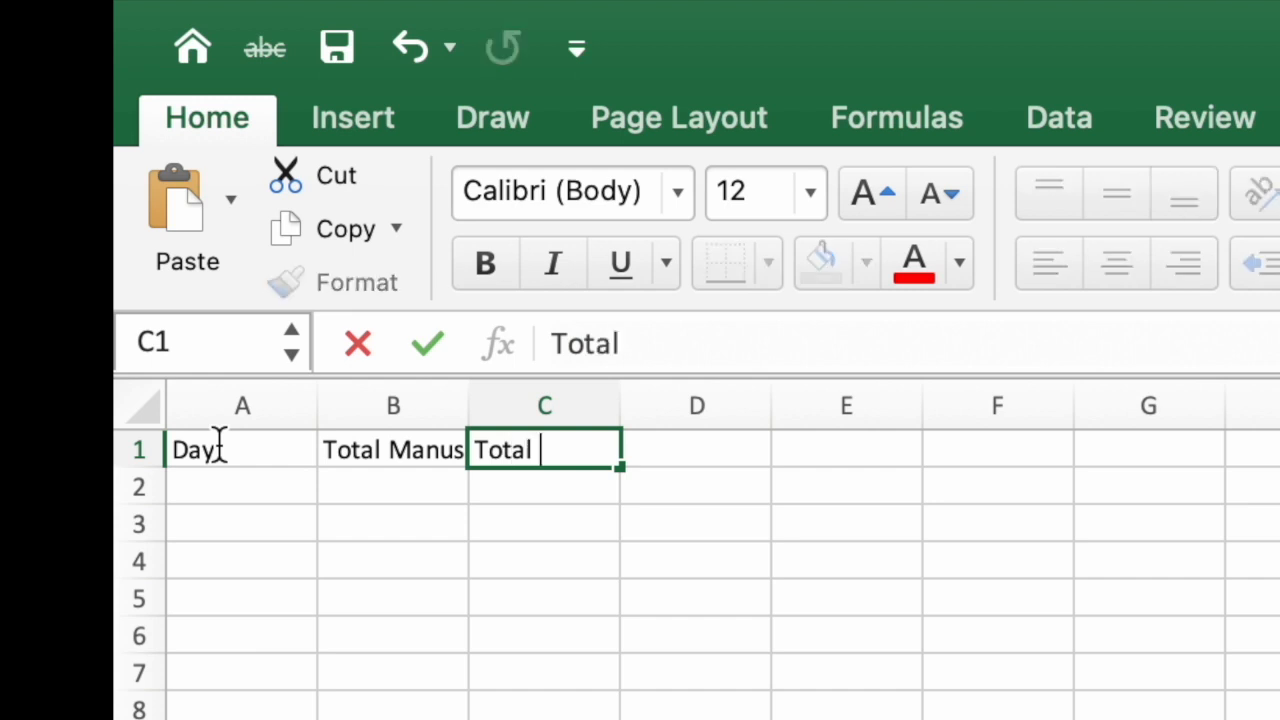
text(Journal)
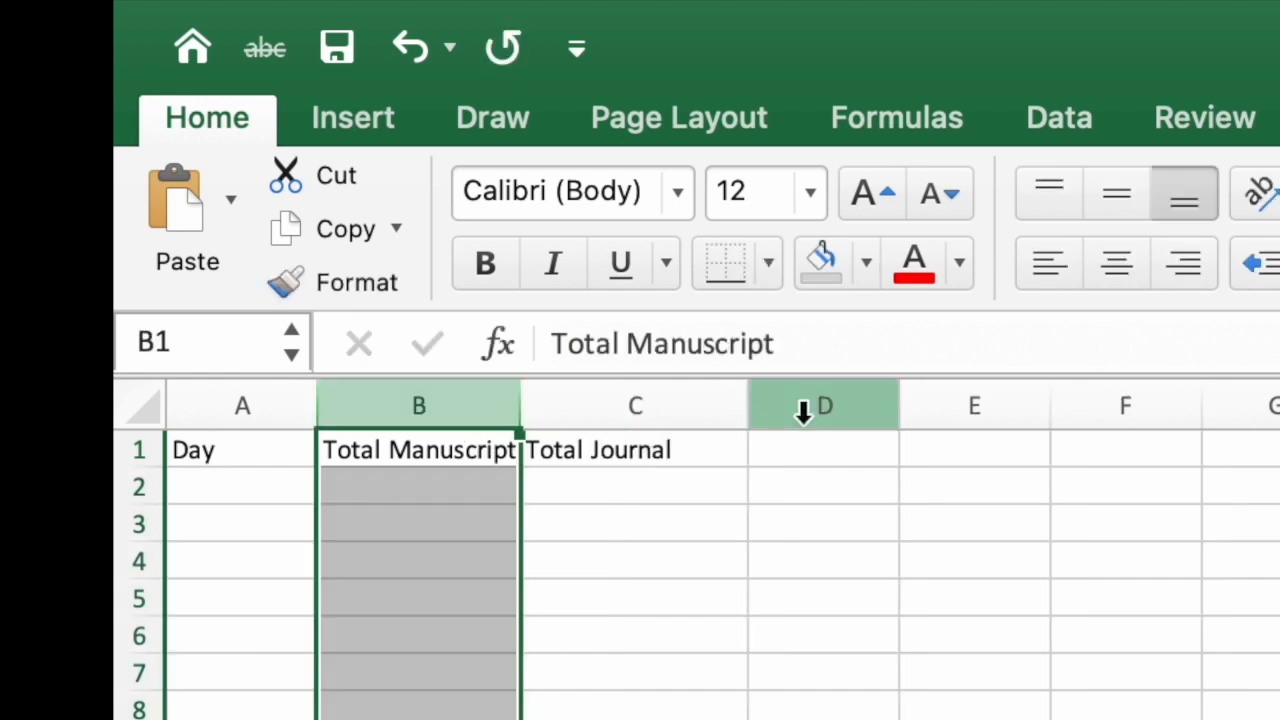
drag(517, 391, 539, 389)
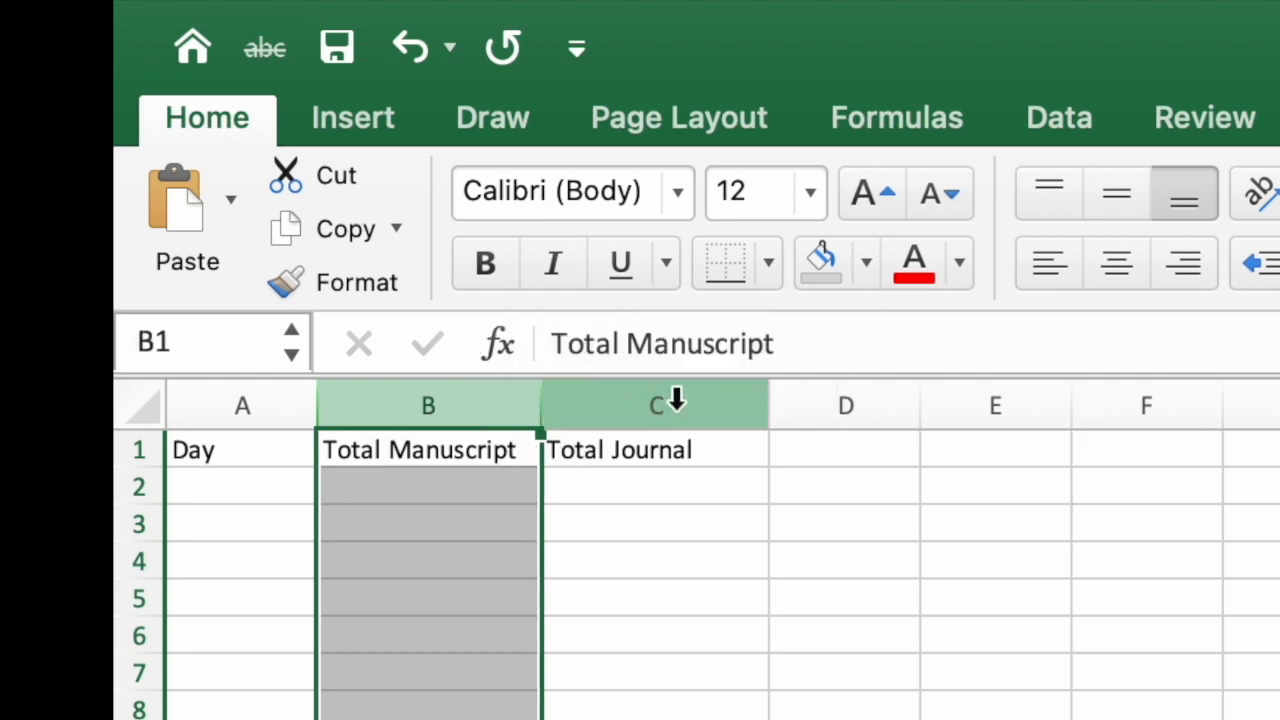
Add the headers Manuscript in E1, Journal in F1 and Word Count in H1, leaving D1 and G1 blank.
click(818, 440)
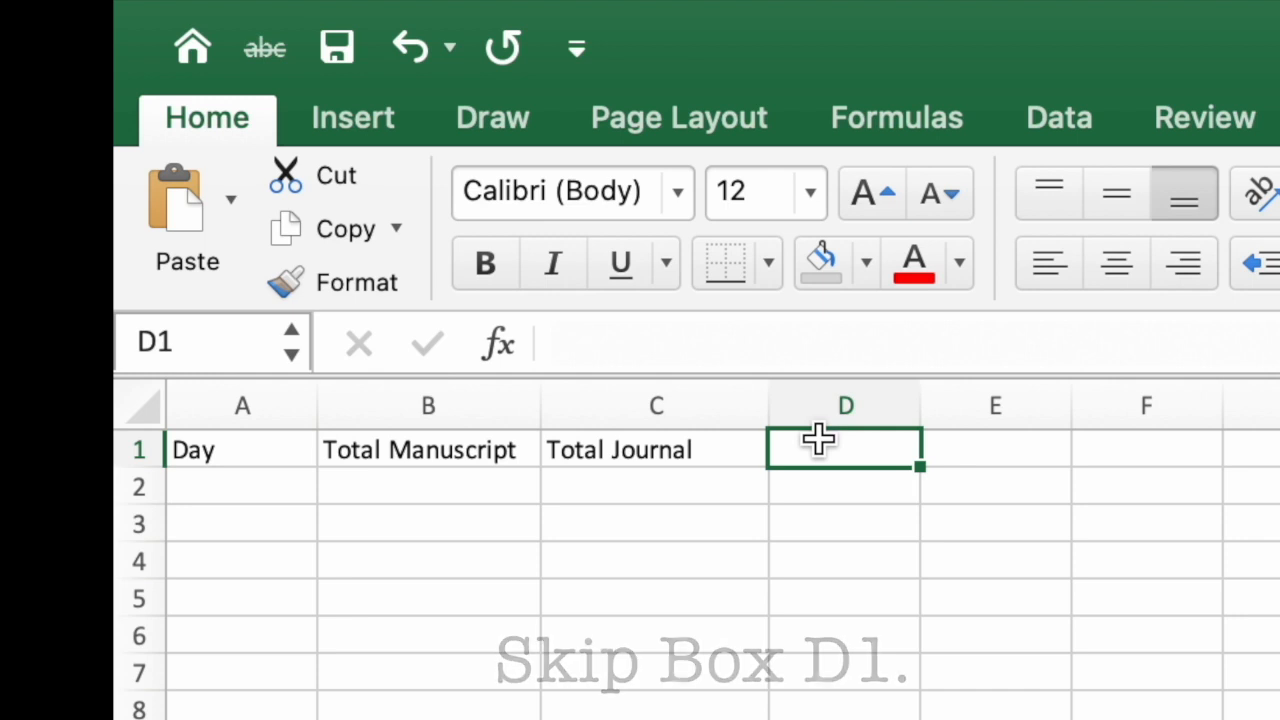
key(Right)
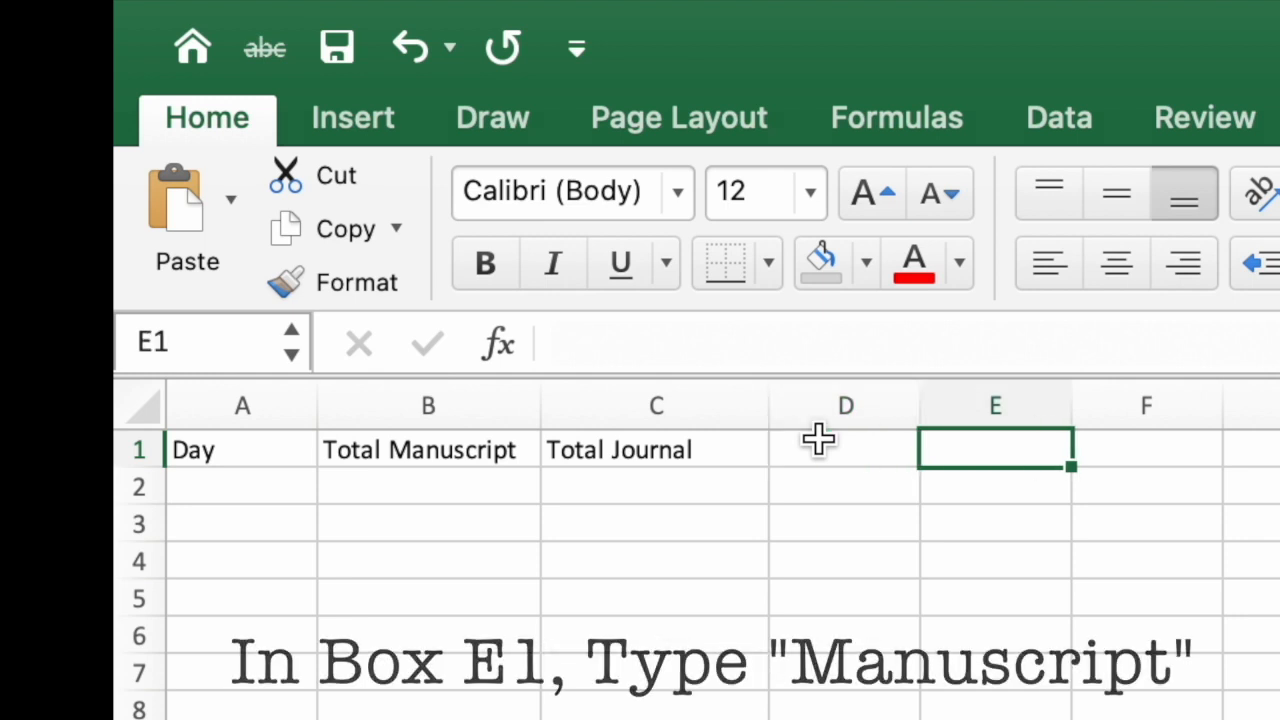
text(Manuscript)
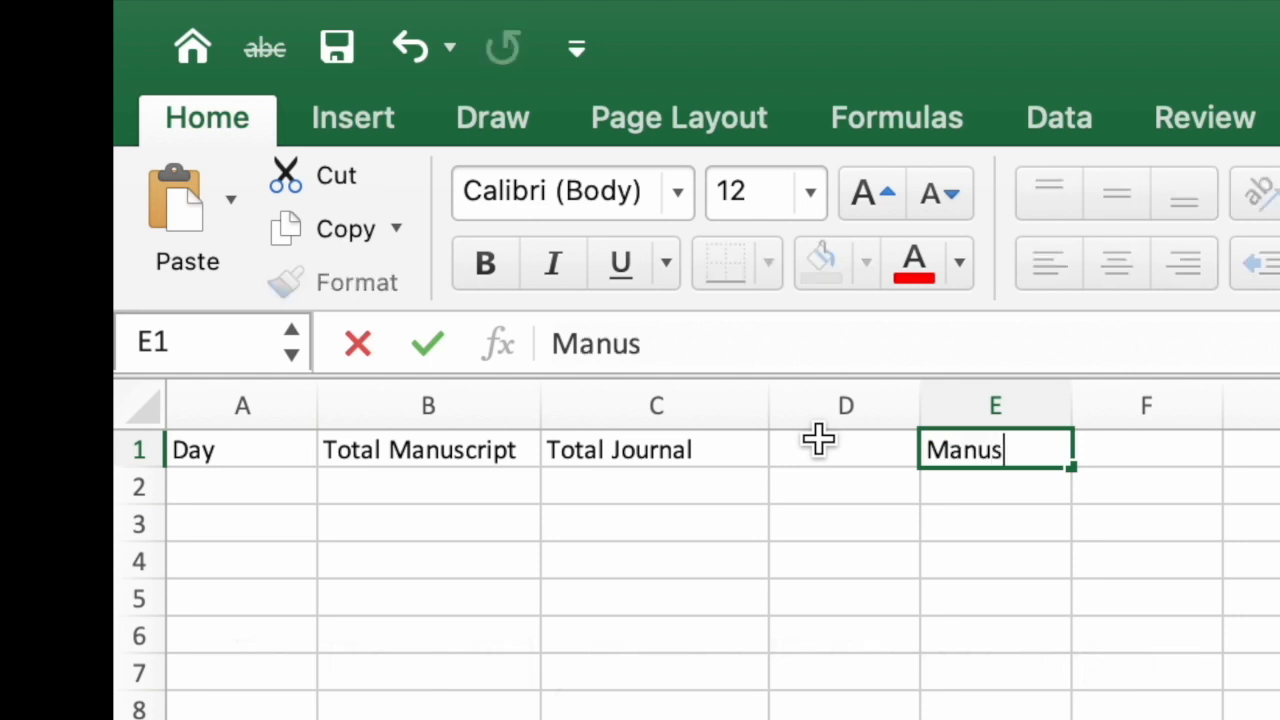
key(Tab)
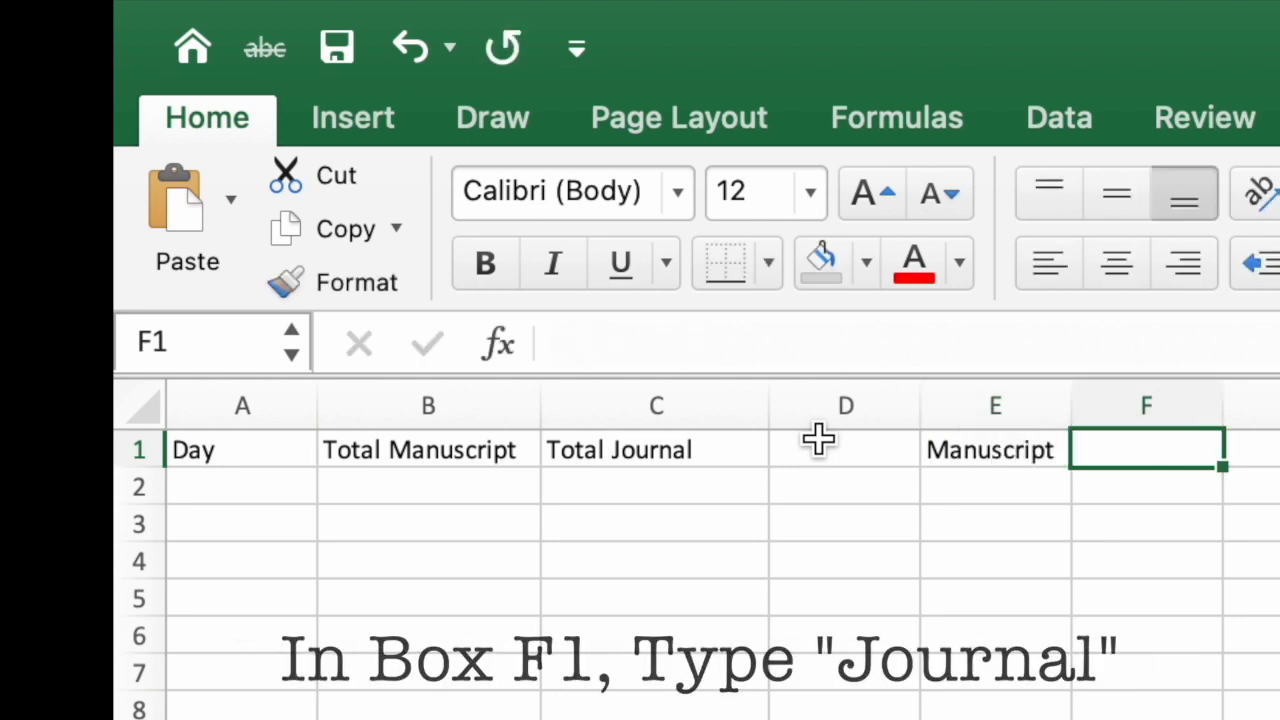
text(Journal)
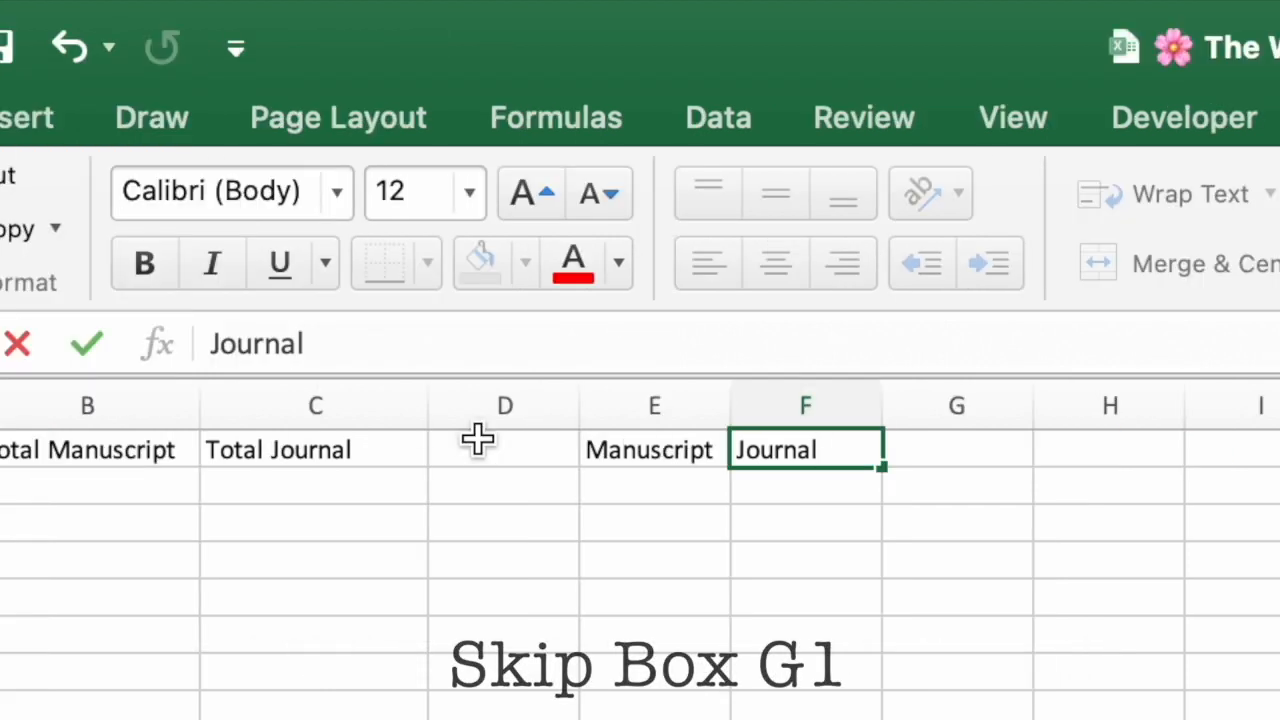
key(Tab)
key(Tab)
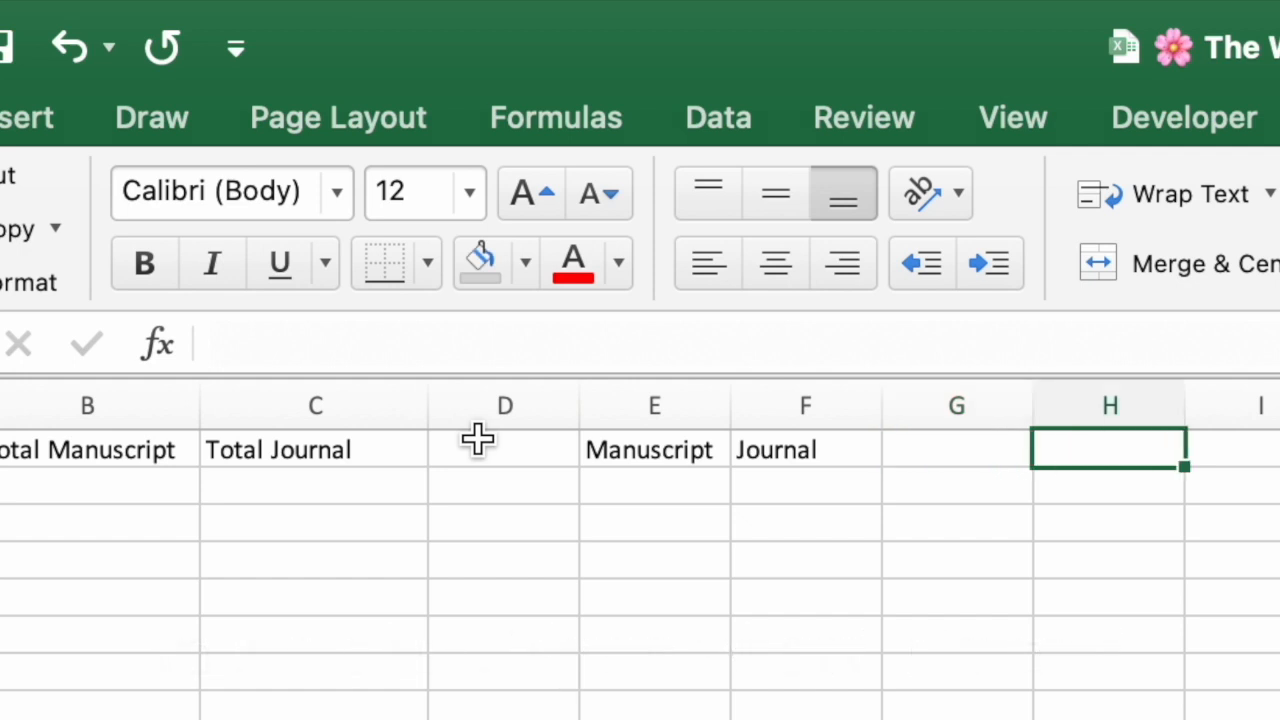
text(Word Count)
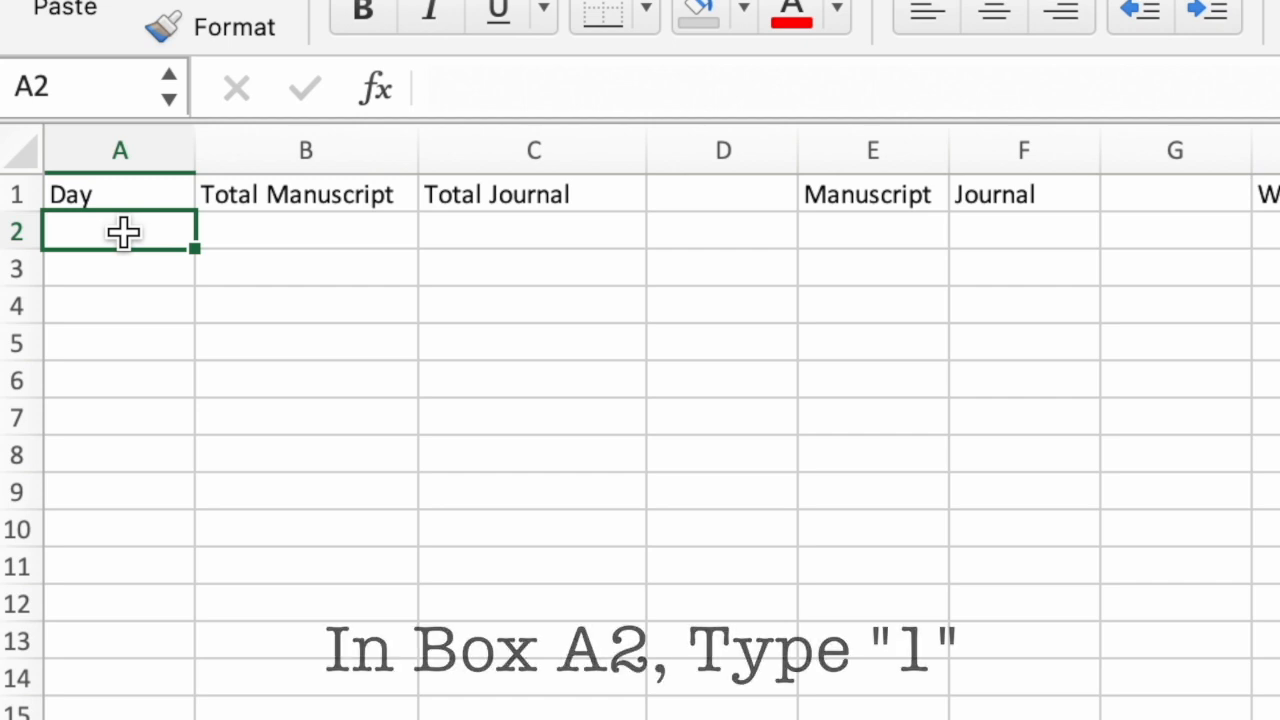
Start the day numbering with 1 in cell A2 and the formula =A2+1 in cell A3.
text(1)
key(Return)
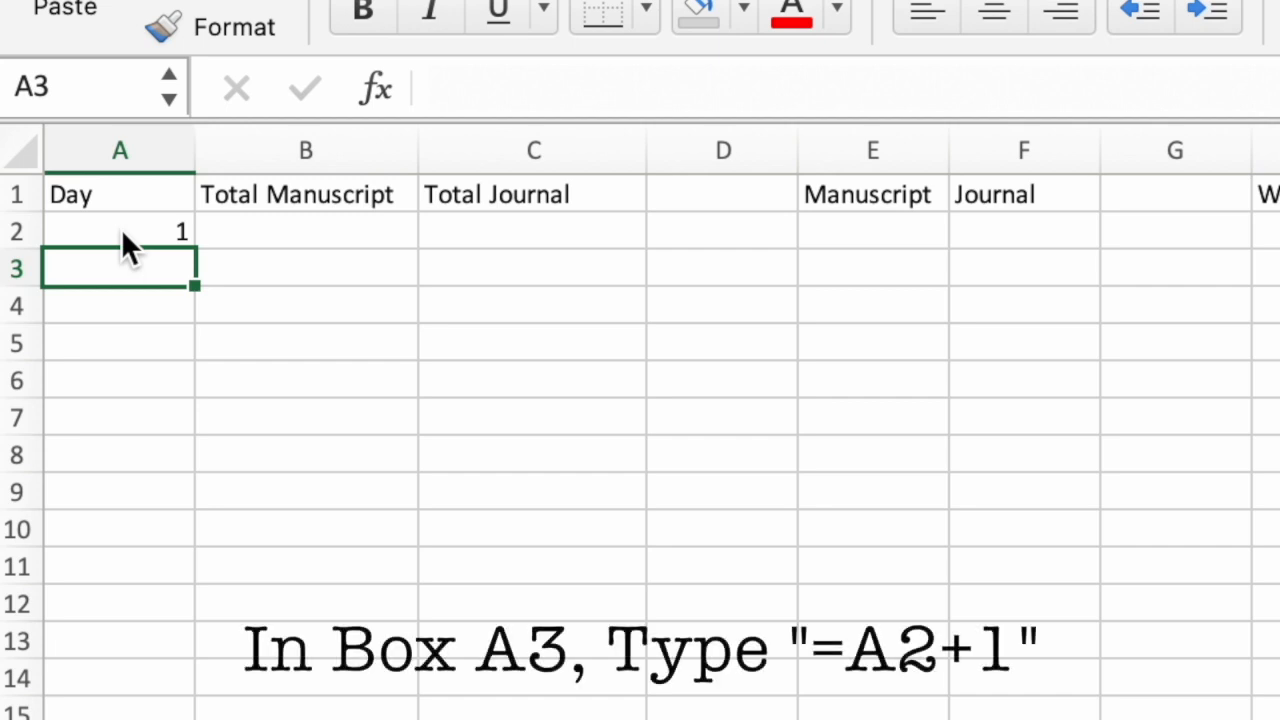
text(=)
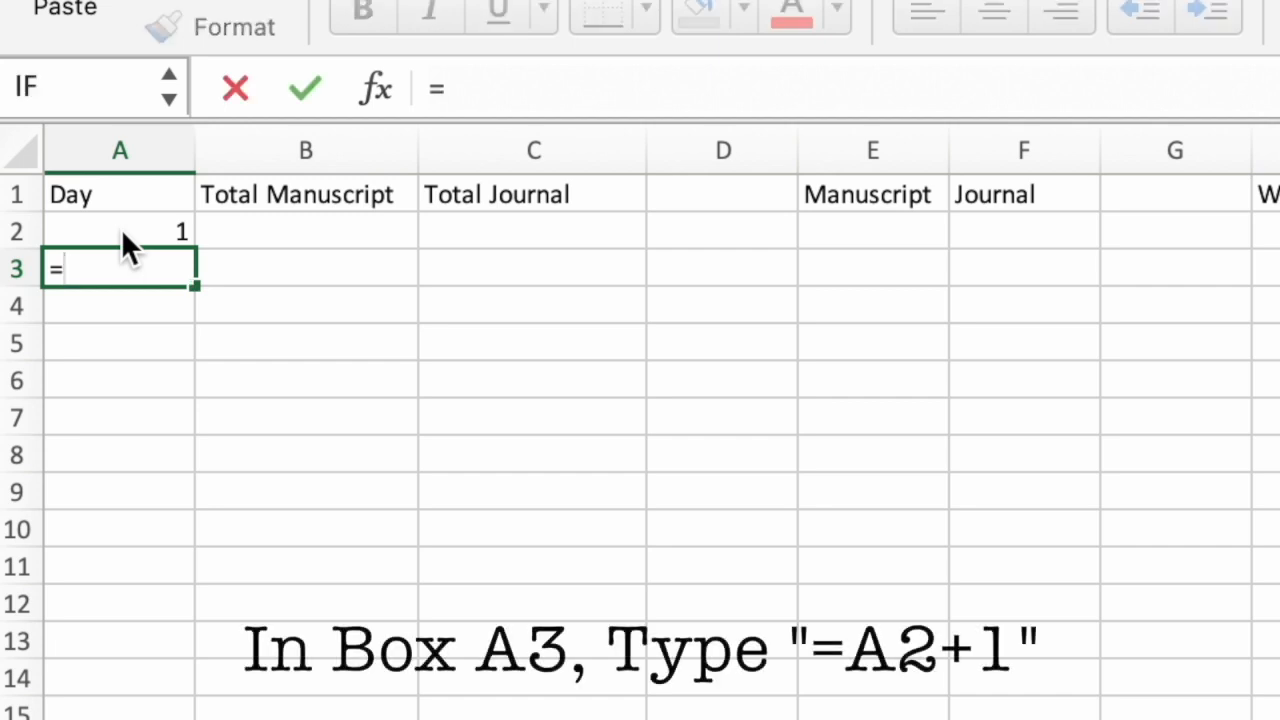
text(A)
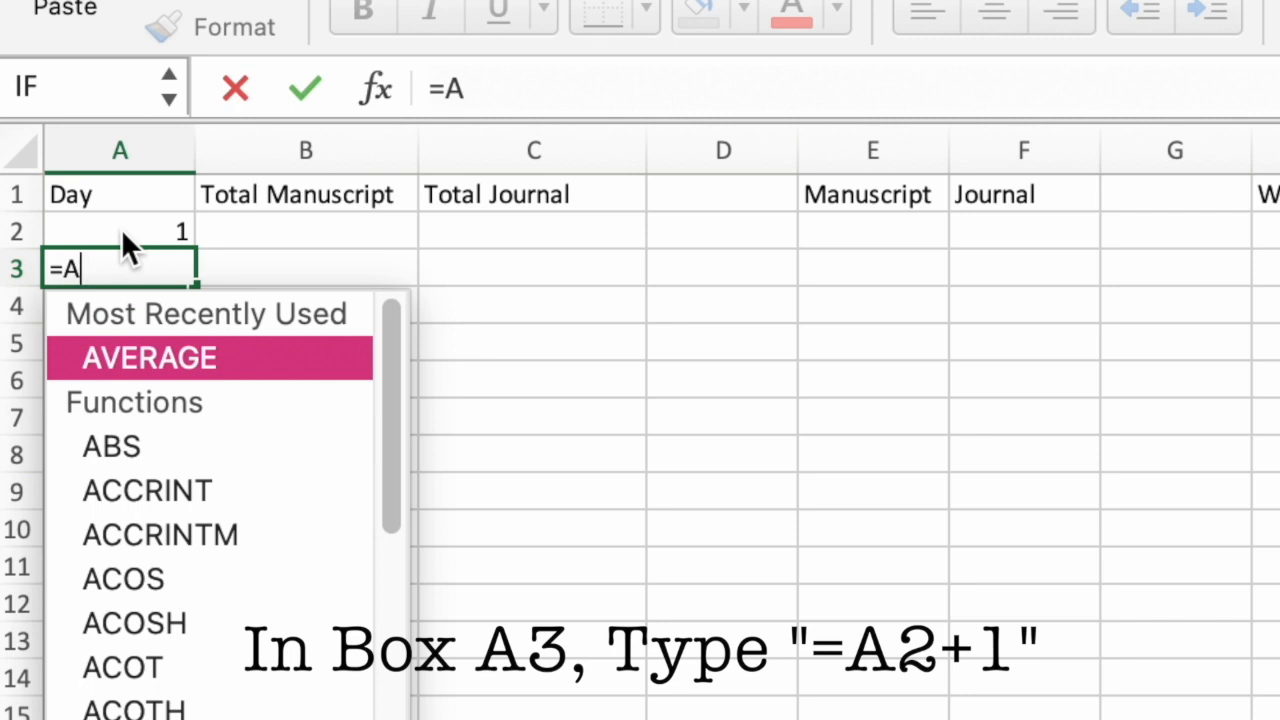
text(2+1)
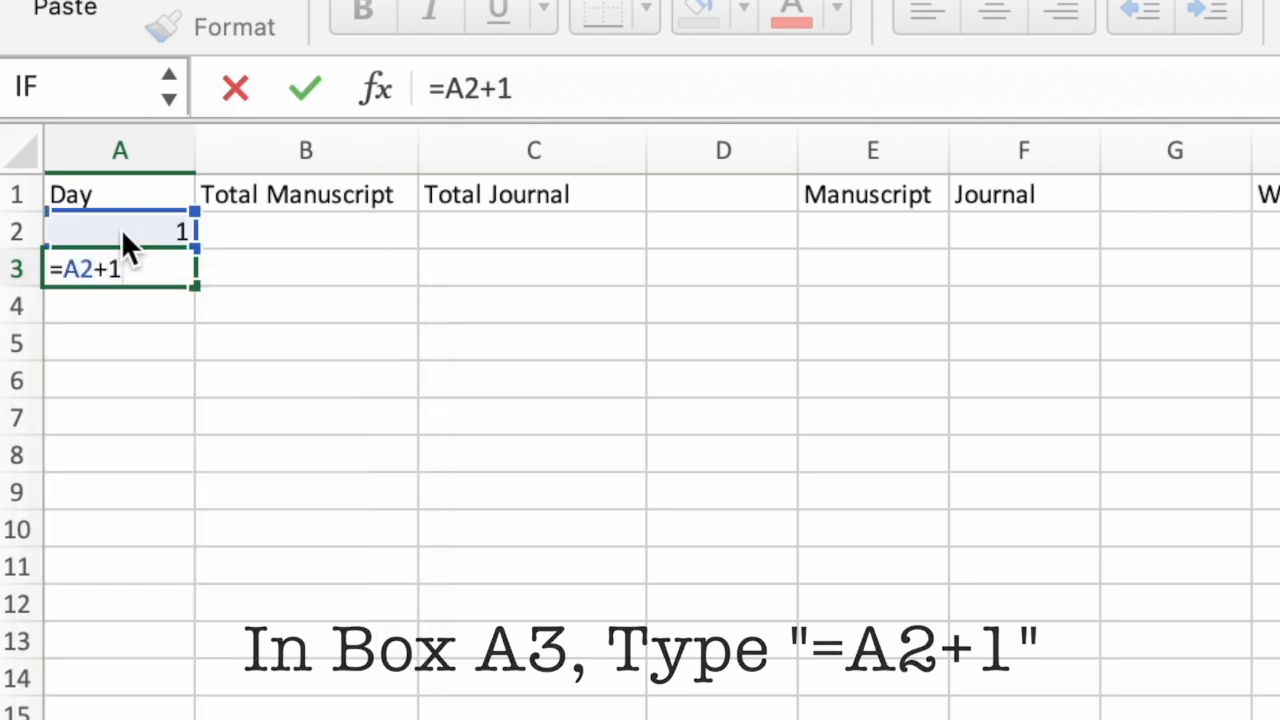
key(Return)
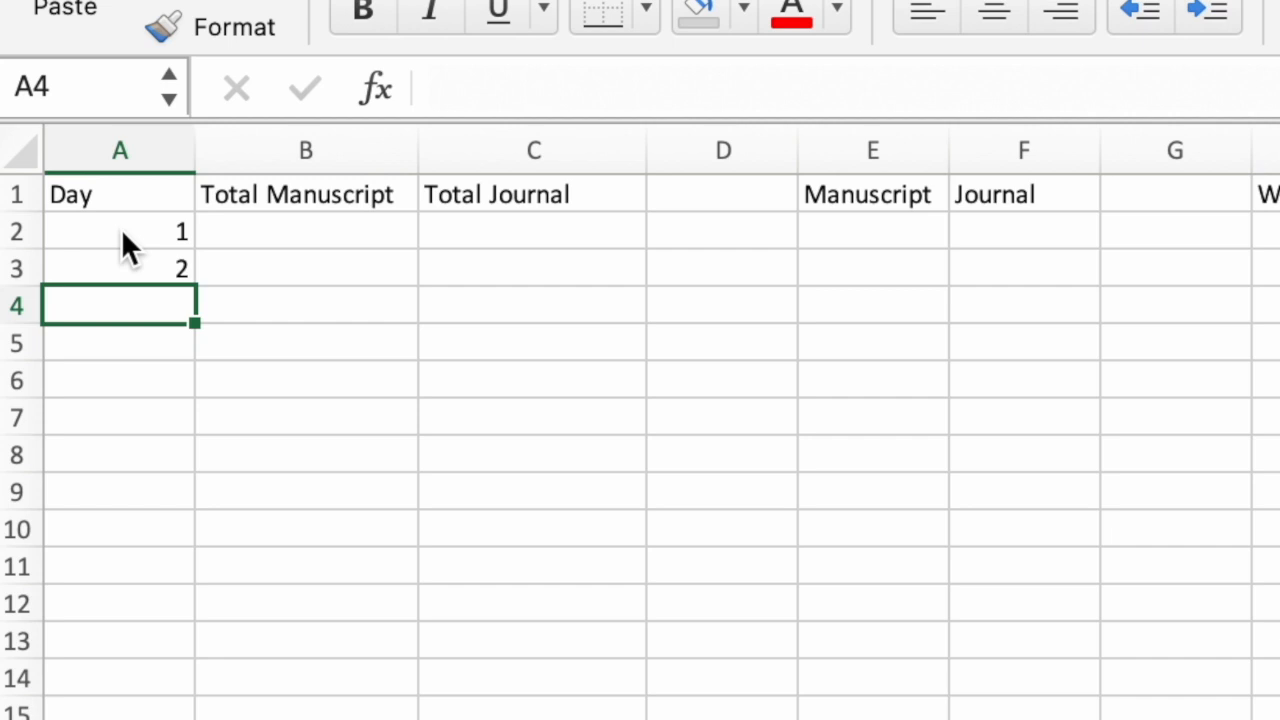
Copy the day formula from A3 and paste it into cells A4 to A102.
click(145, 269)
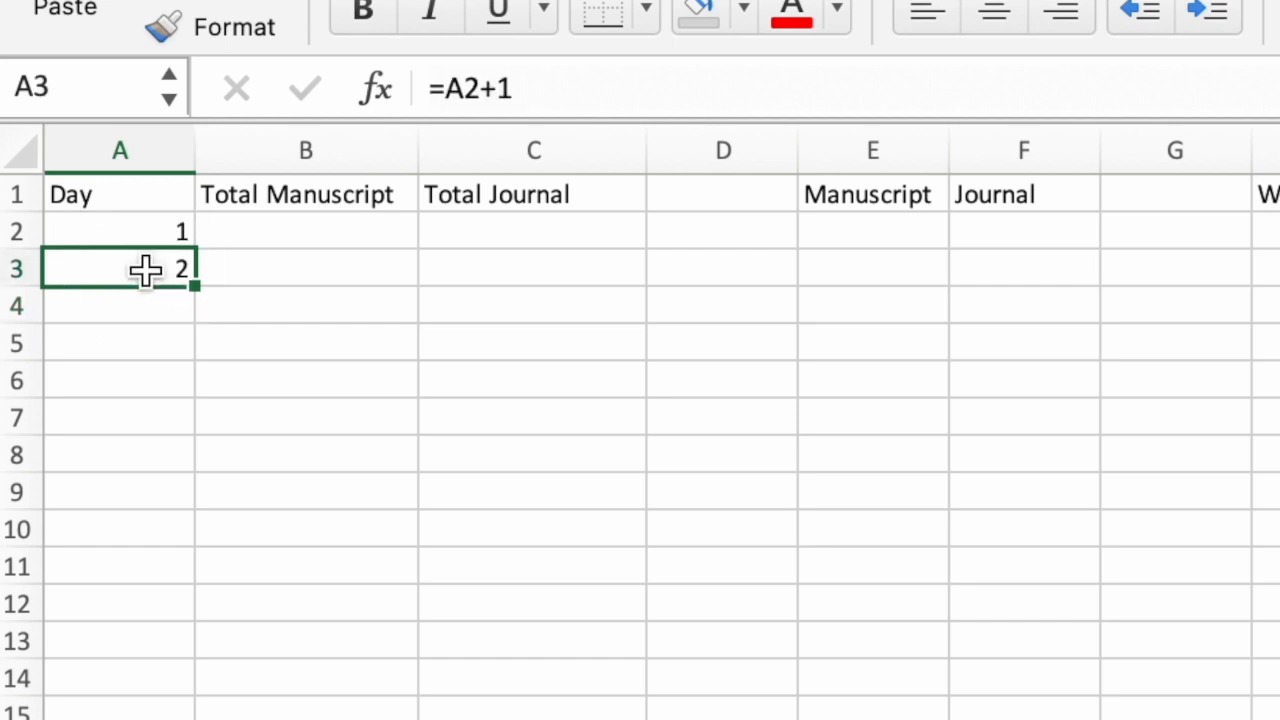
key(super+c)
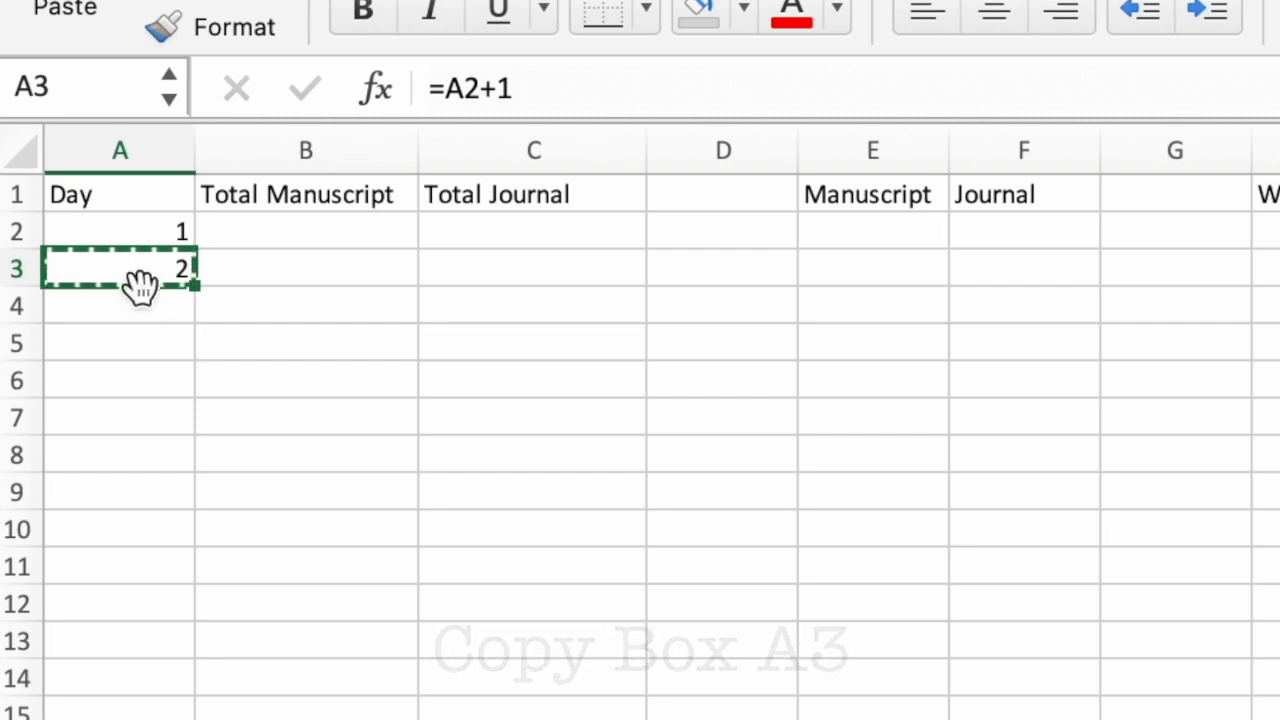
drag(143, 303, 95, 348)
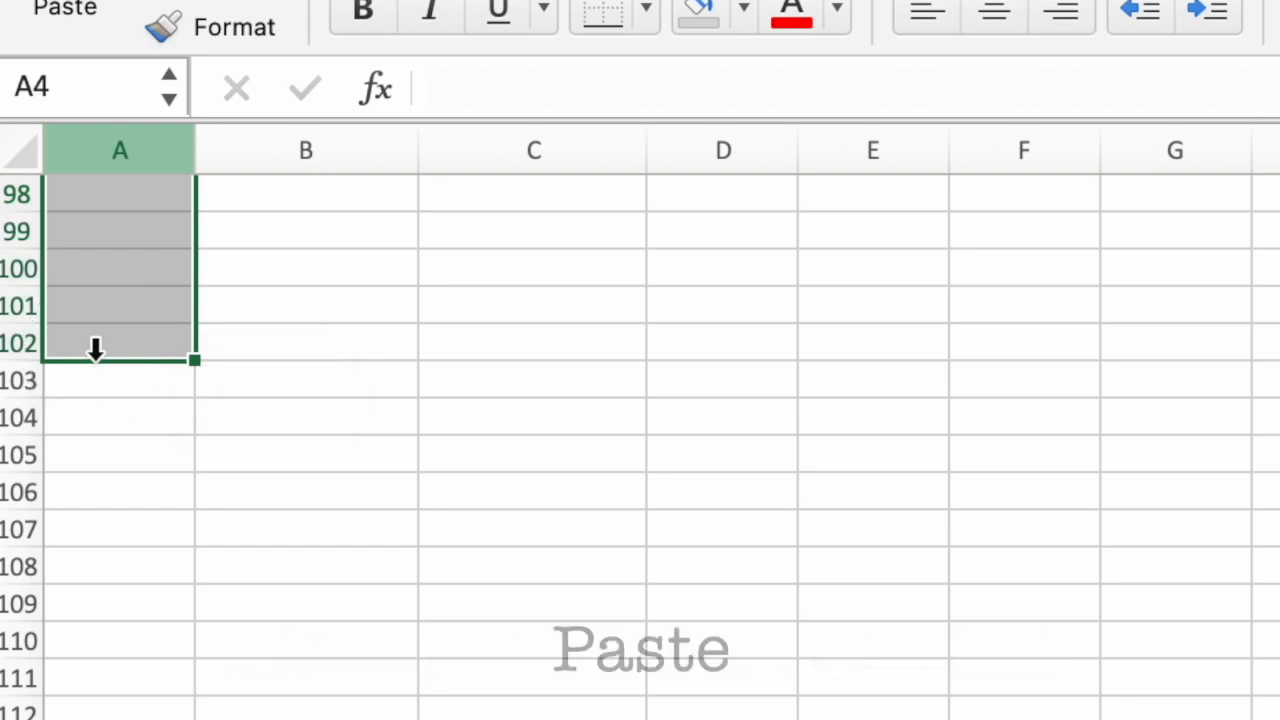
key(super+v)
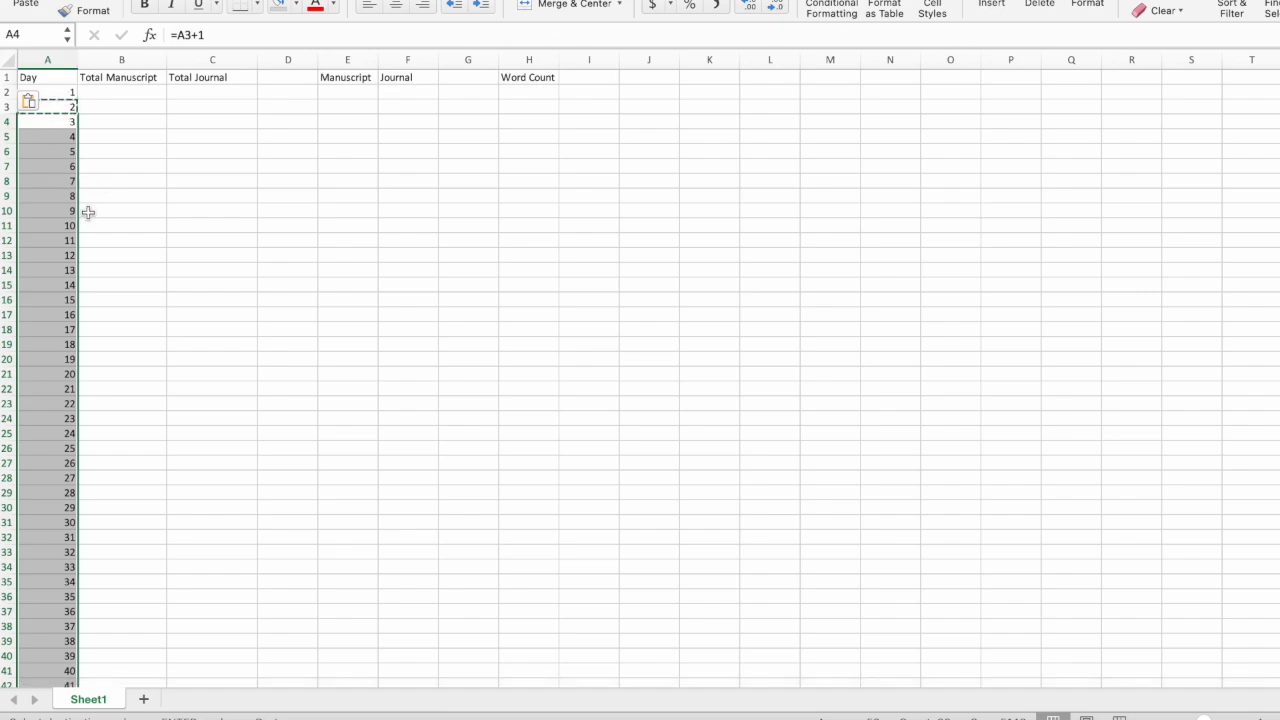
Clear the surplus day number in cell A102 so that the Day column ends at 100.
scroll(27, 333, down, 8)
scroll(27, 333, down, 8)
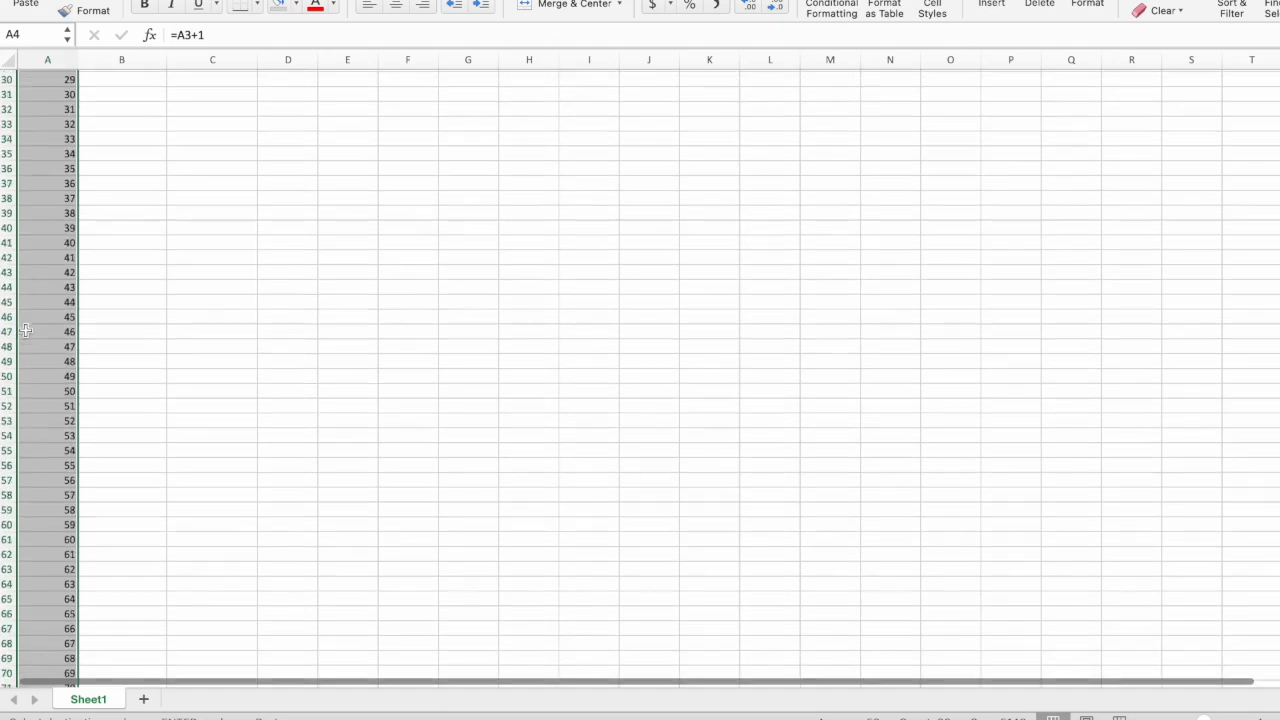
scroll(25, 328, down, 4)
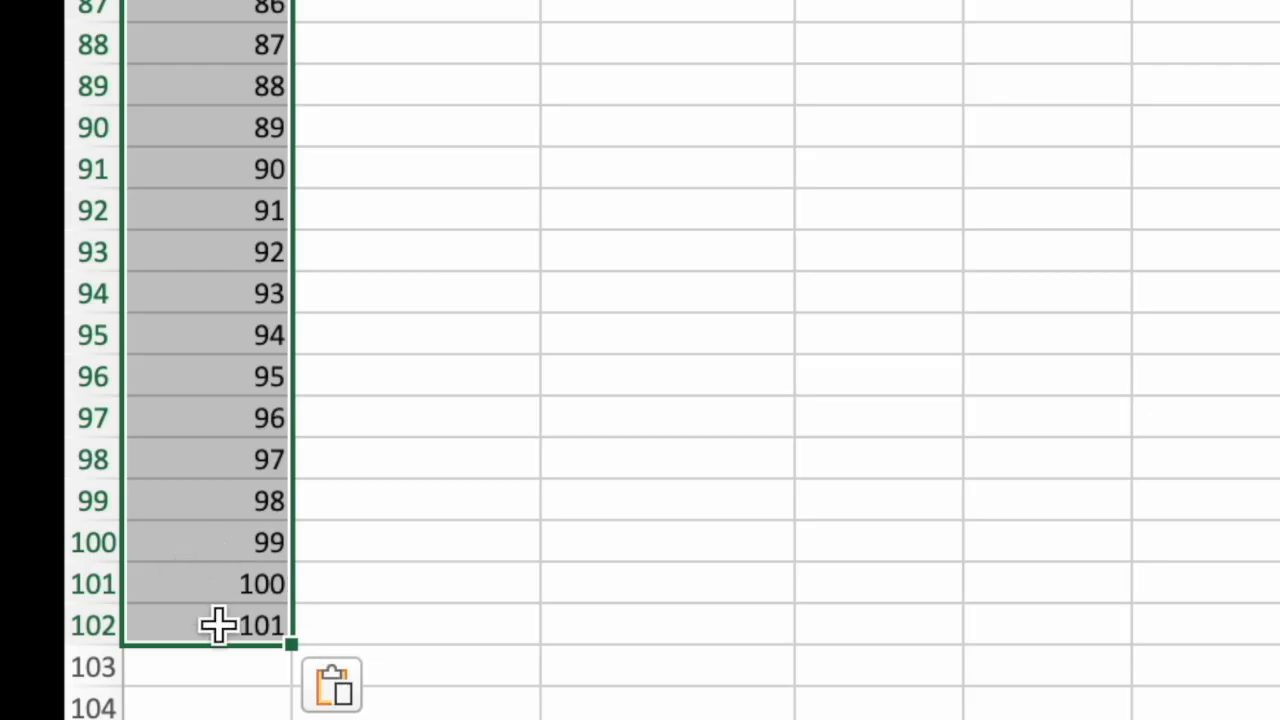
click(218, 625)
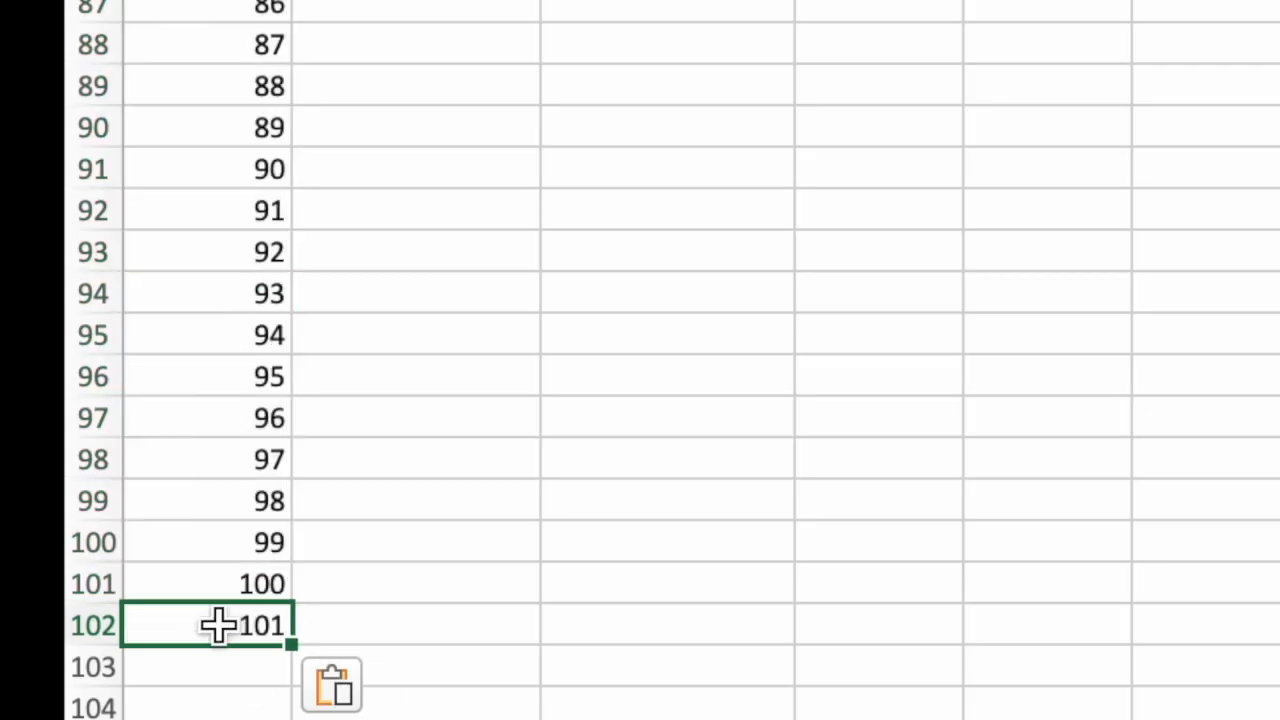
key(Delete)
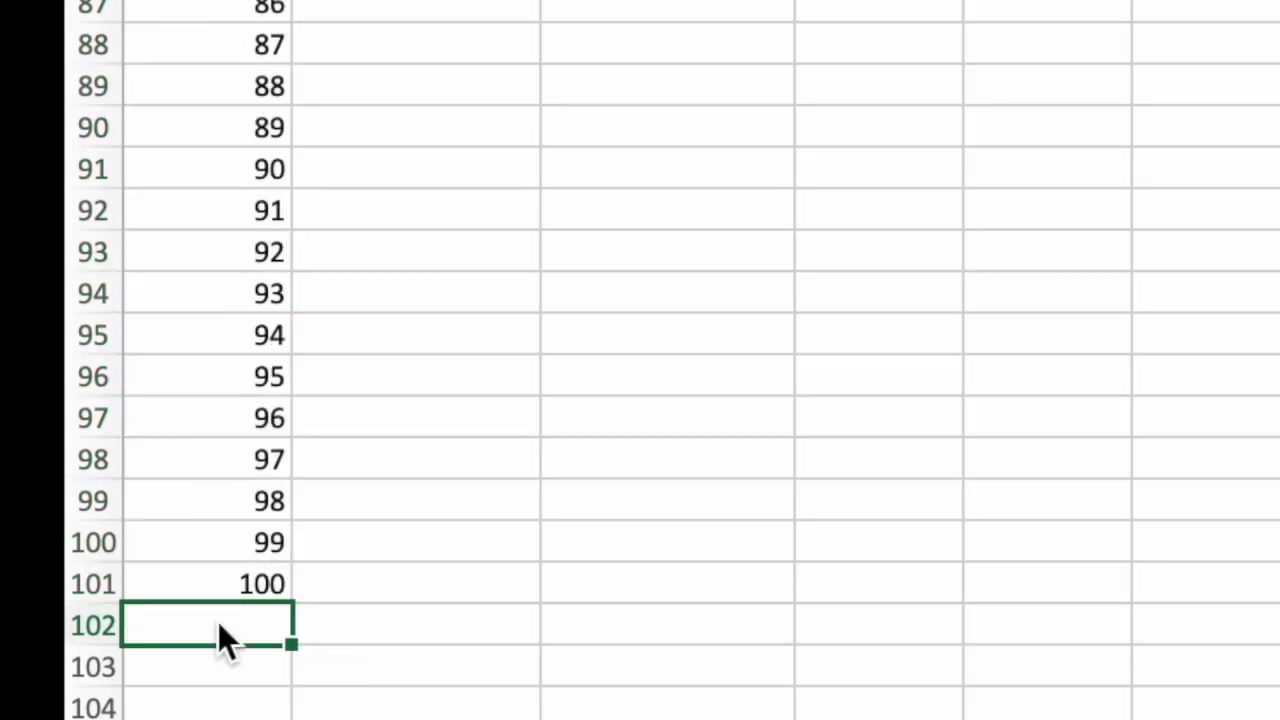
Enter the Total Manuscript word counts 500 for day 1 in B2 and 1000 for day 2 in B3.
scroll(640, 447, up, 20)
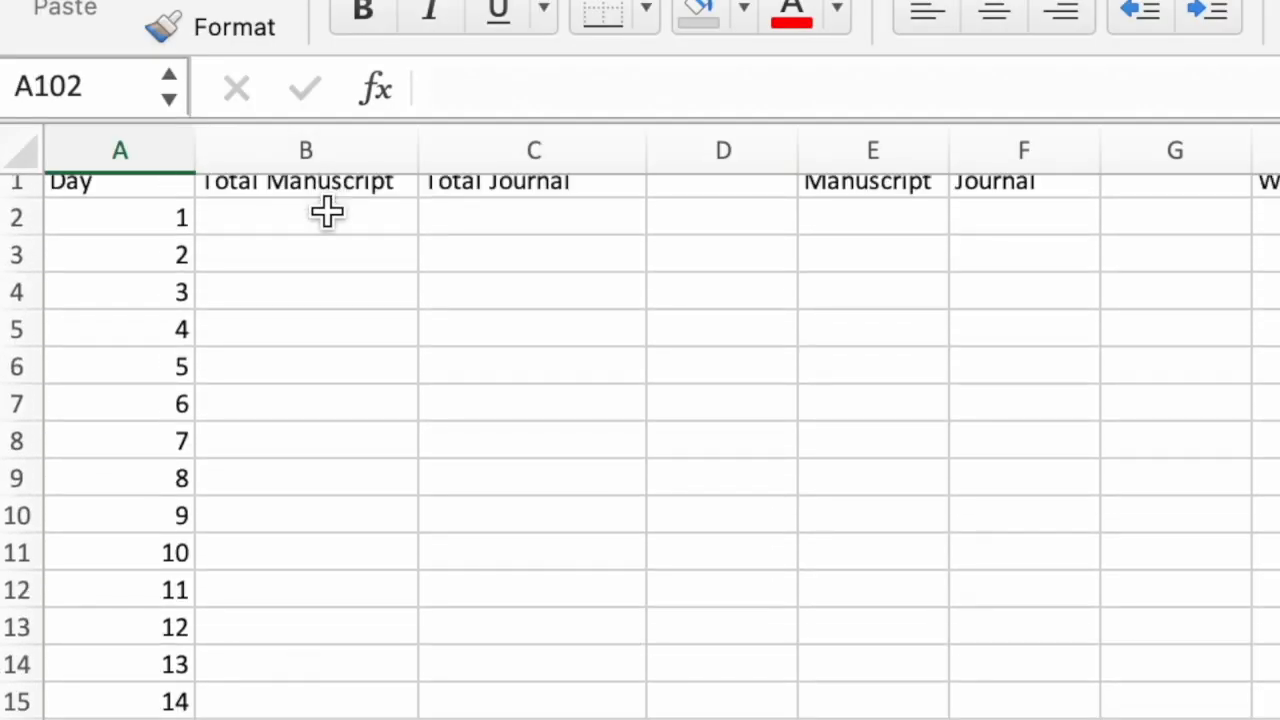
click(295, 210)
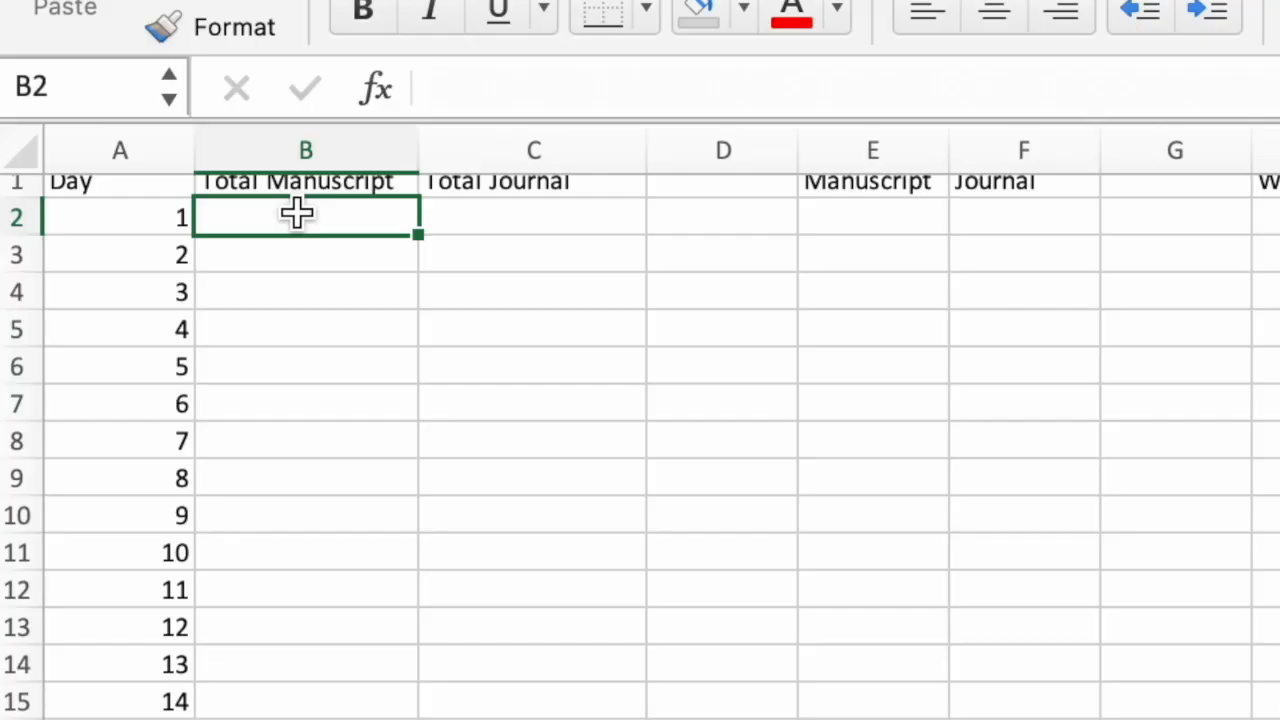
text(500)
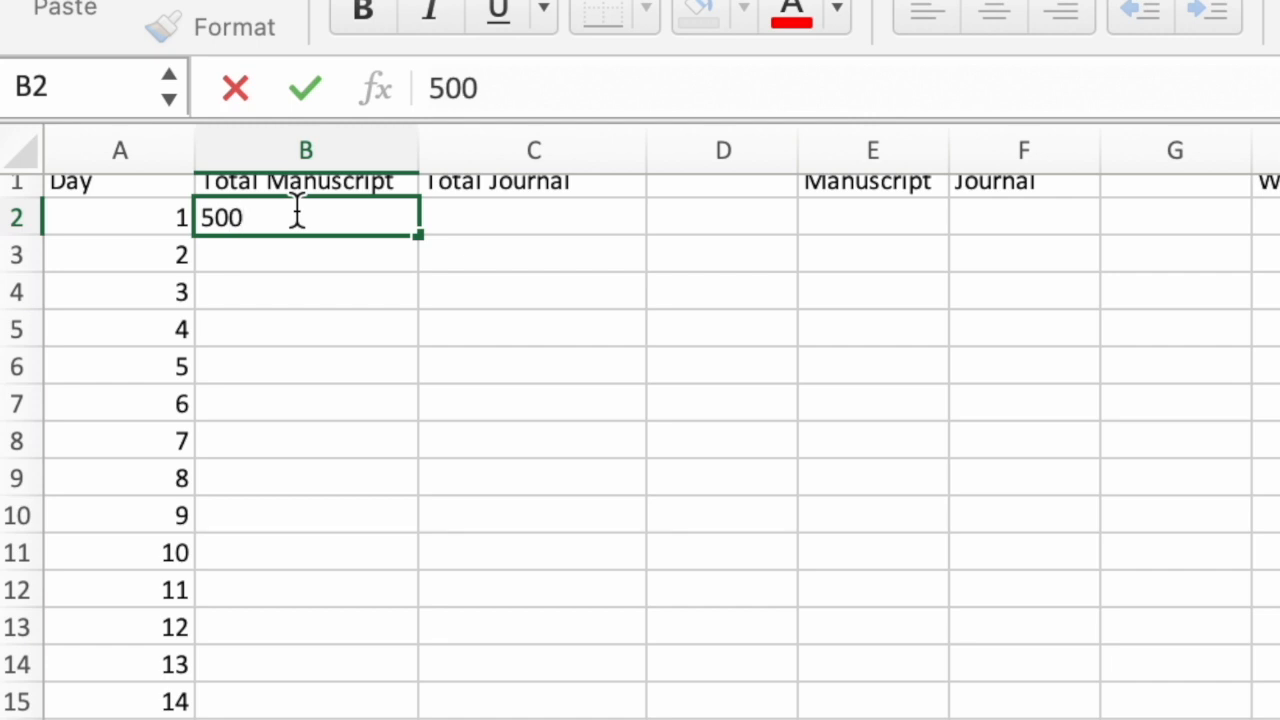
key(Return)
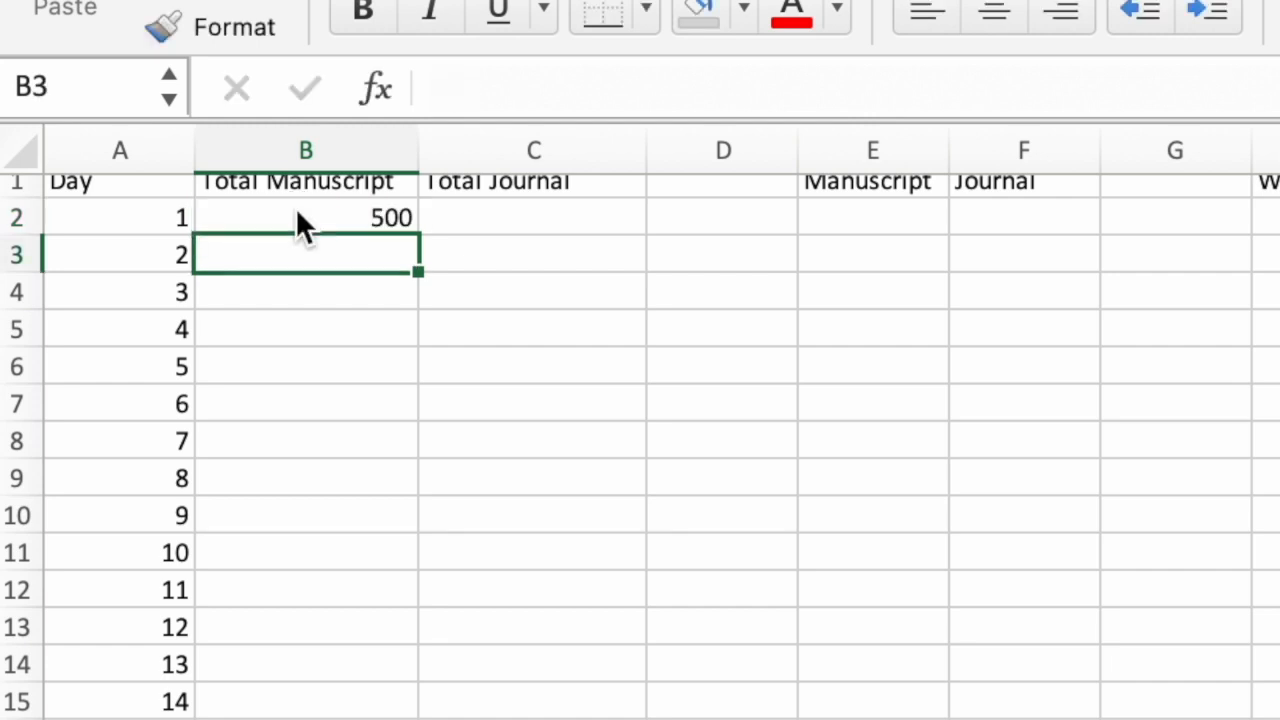
text(1)
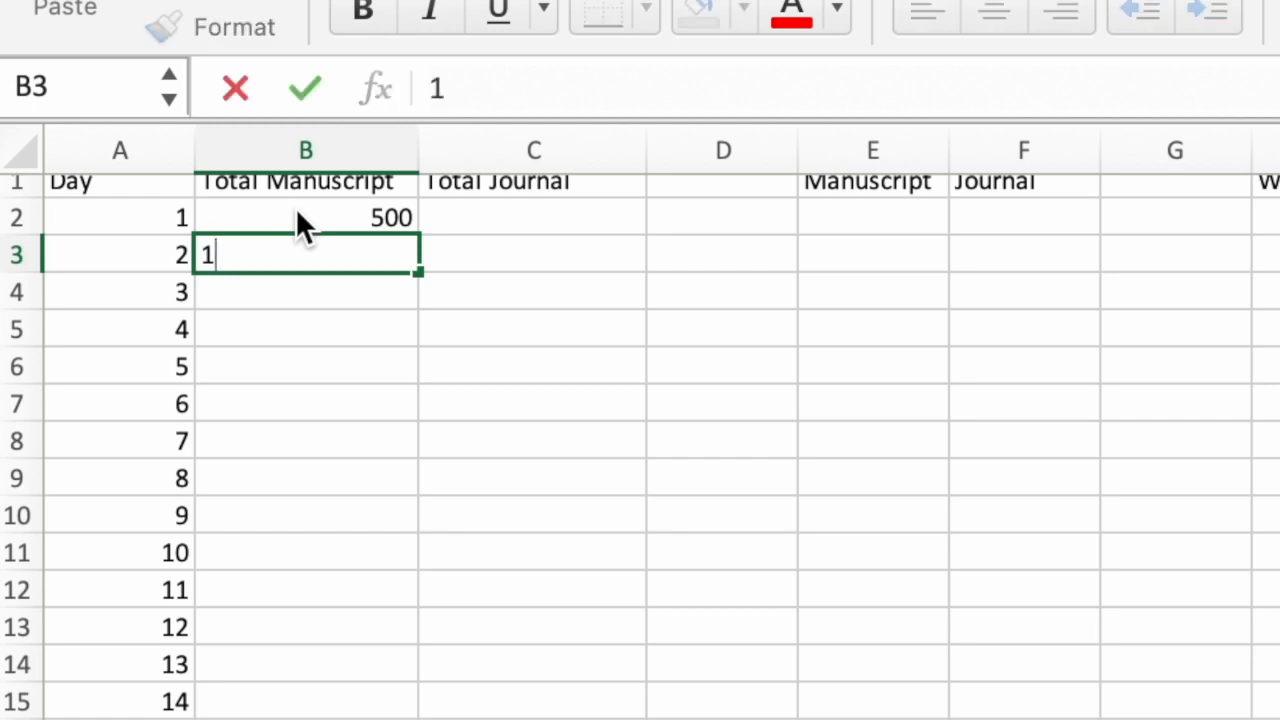
text(000)
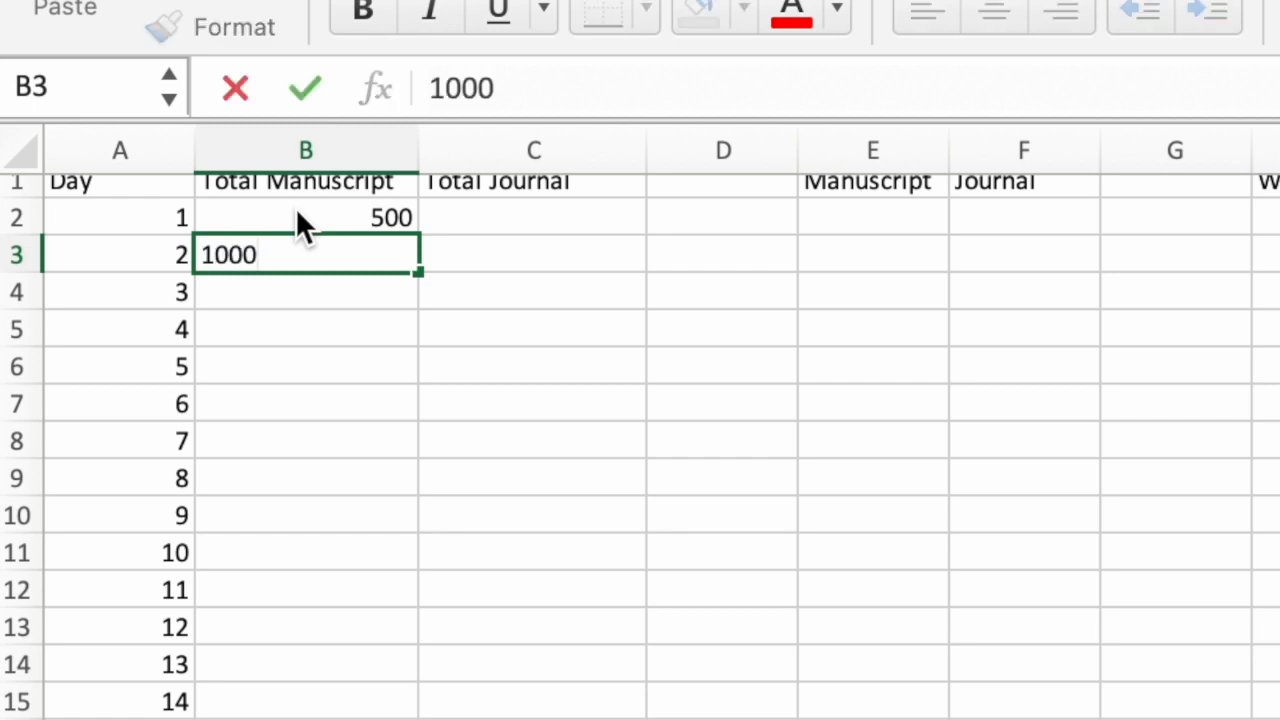
key(Return)
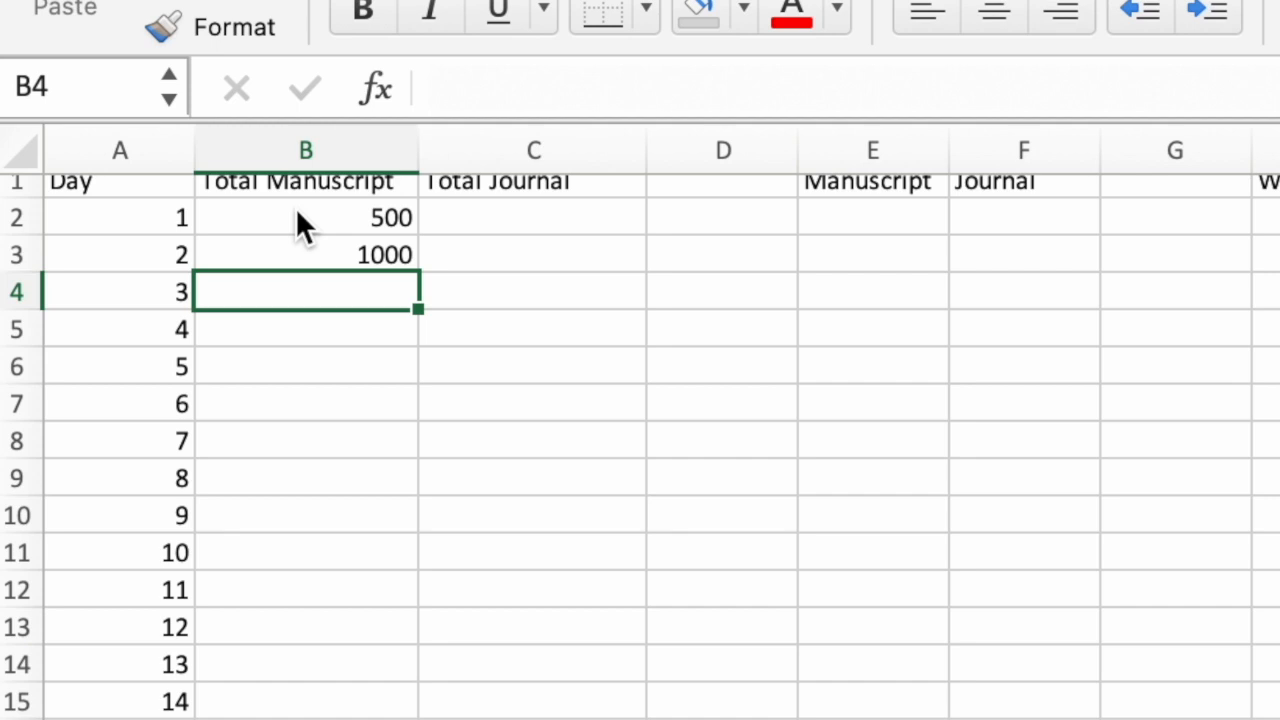
Enter the Total Journal word counts 500 for day 1 in C2 and 1000 for day 2 in C3.
click(556, 220)
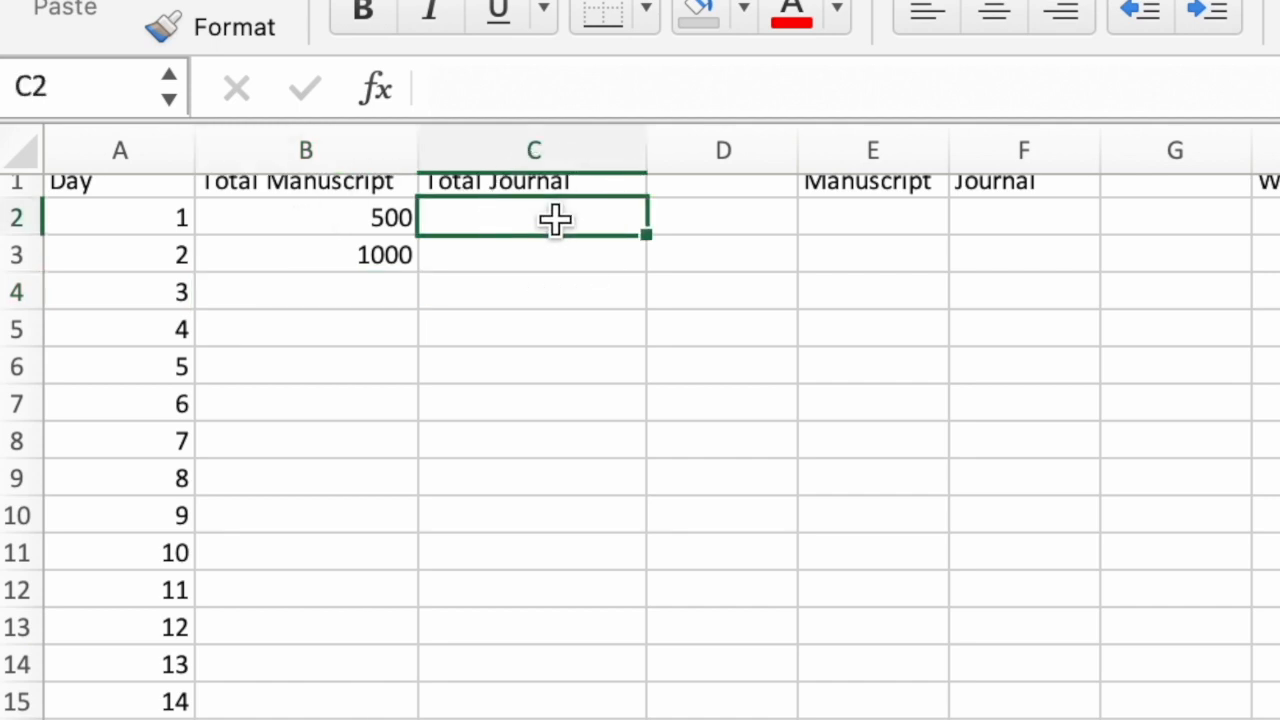
text(1)
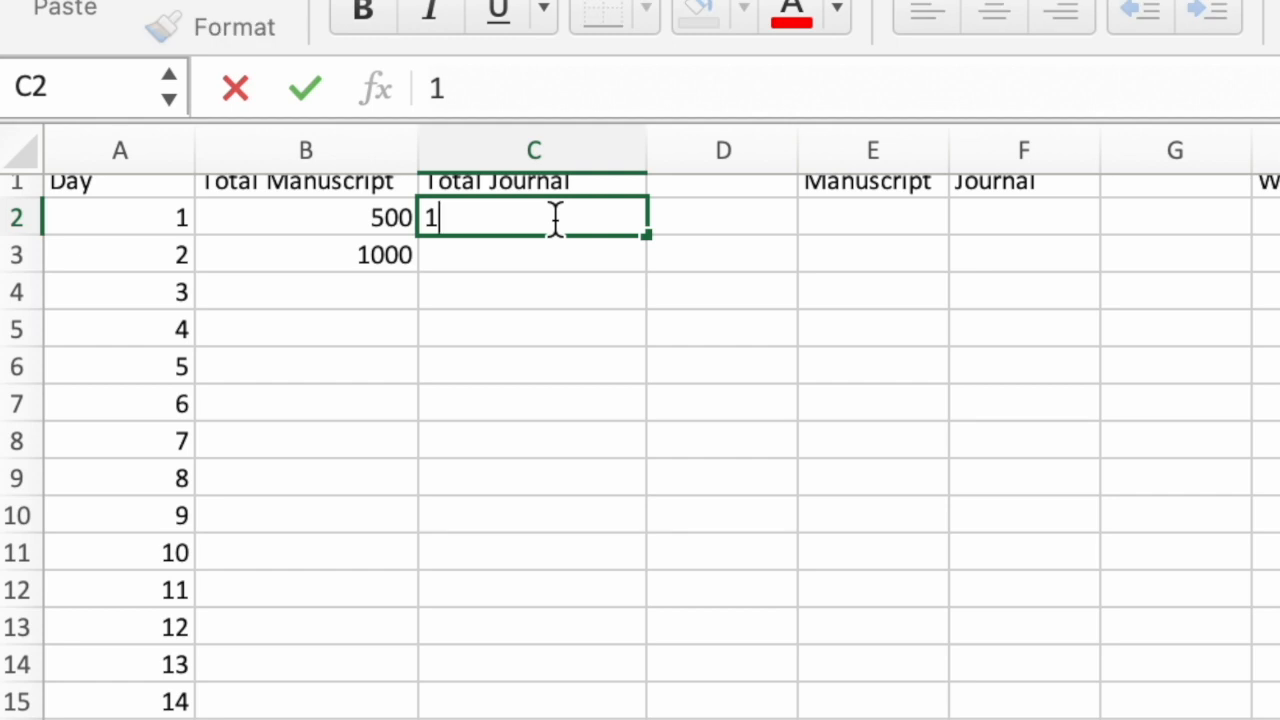
key(BackSpace)
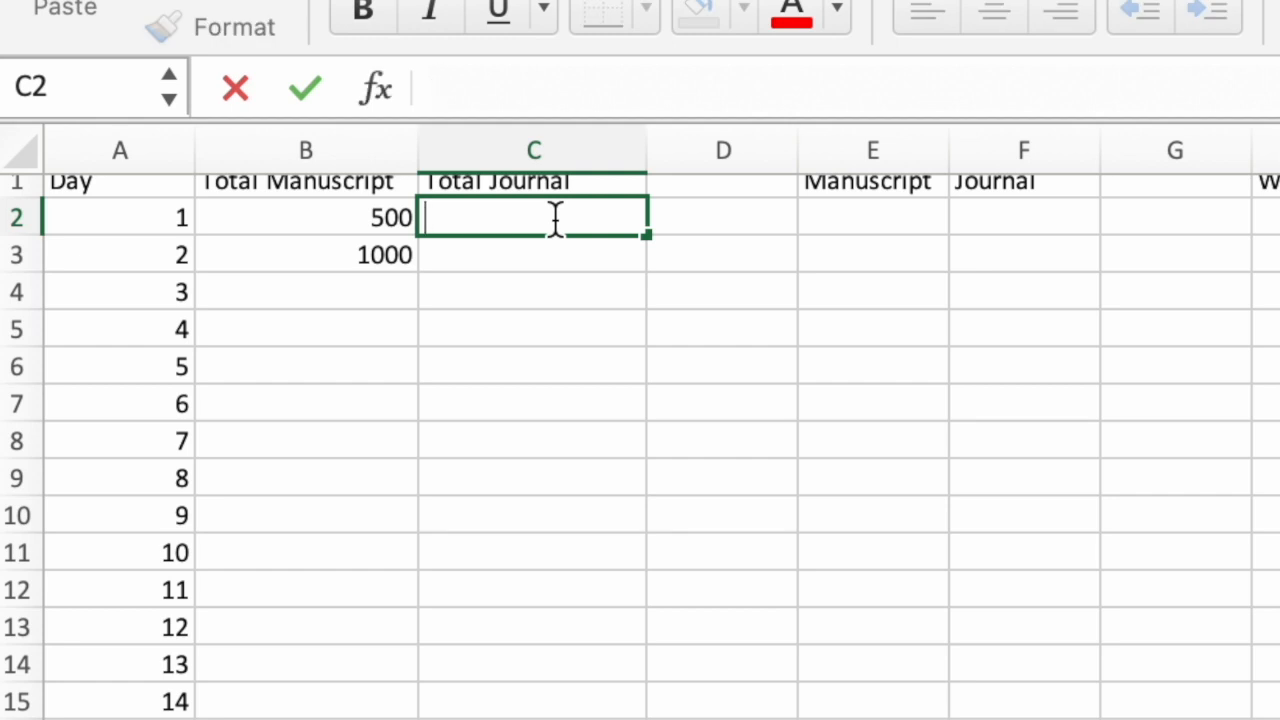
text(500)
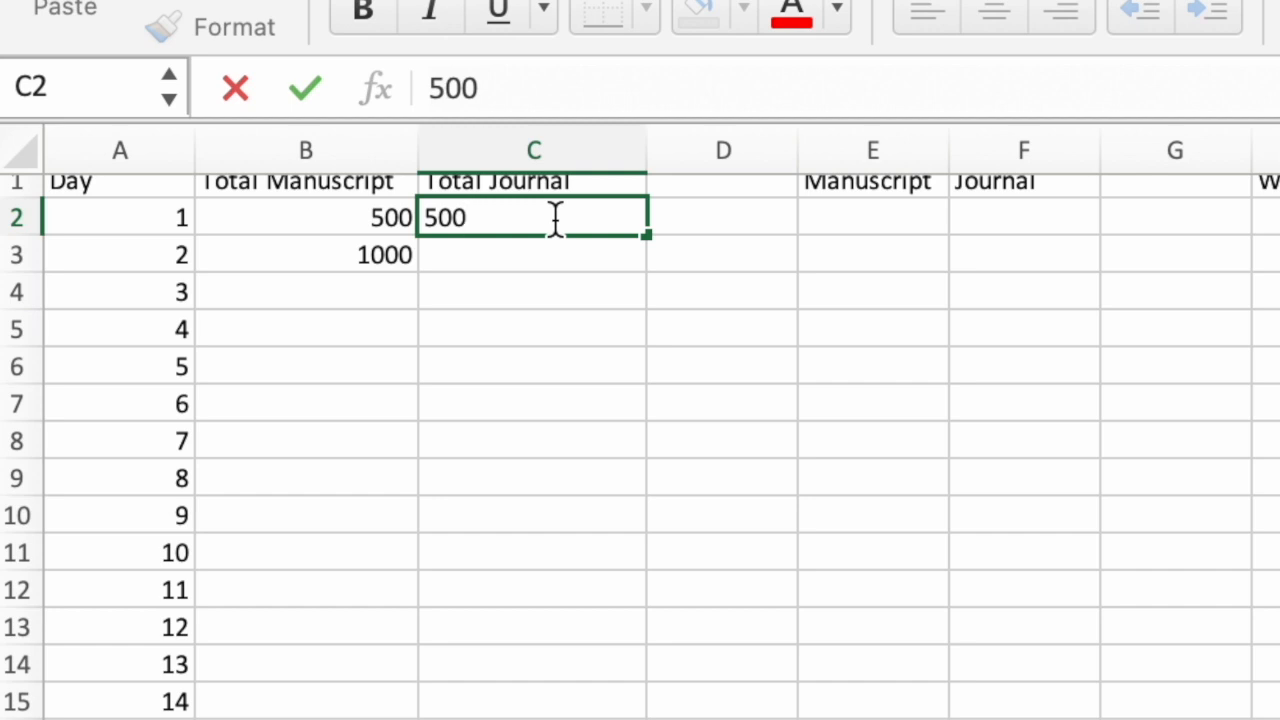
key(Return)
text(1)
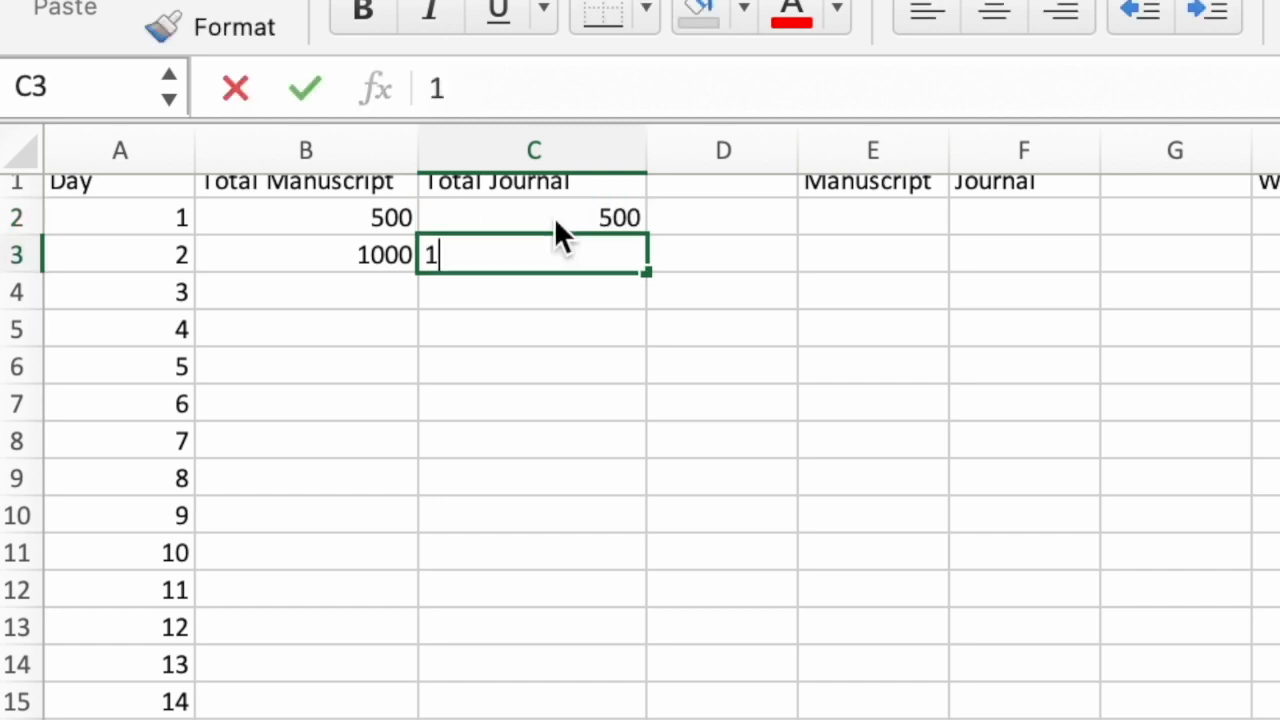
text(000)
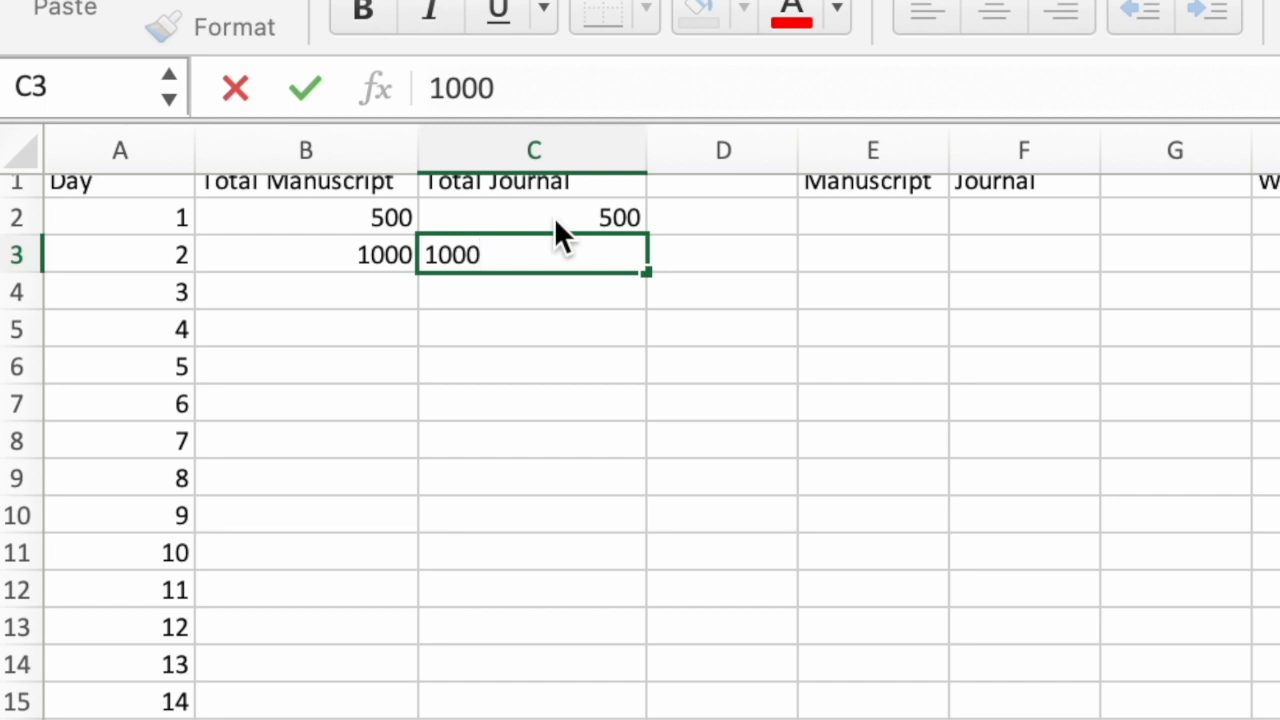
key(Return)
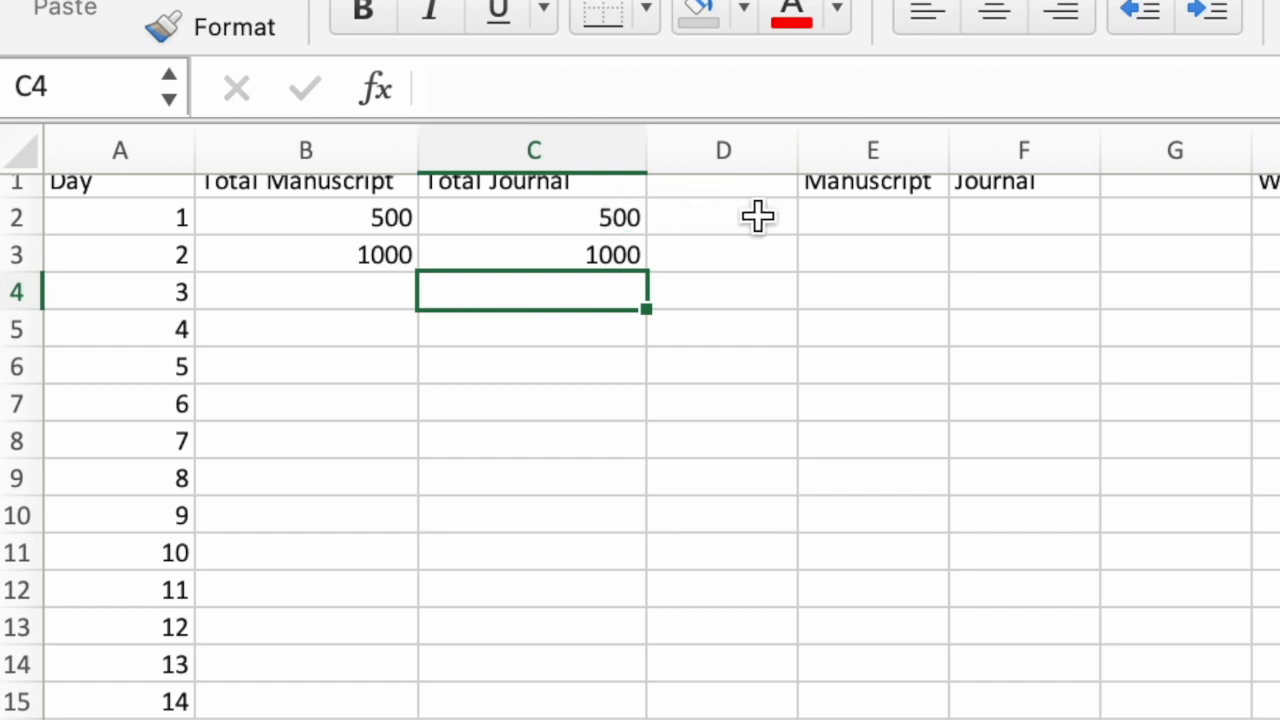
Enter 1500 as the day 3 word count in both Total Manuscript (B4) and Total Journal (C4).
scroll(790, 230, up, 1)
click(810, 232)
click(325, 300)
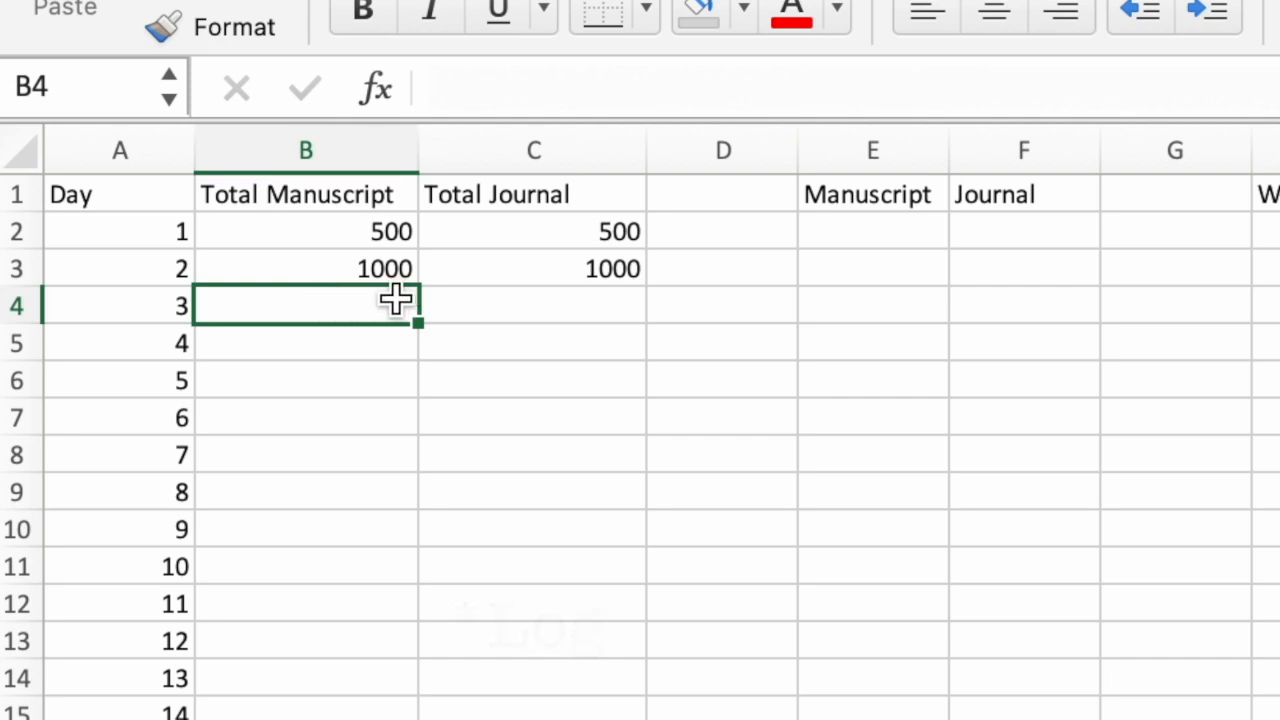
text(1500)
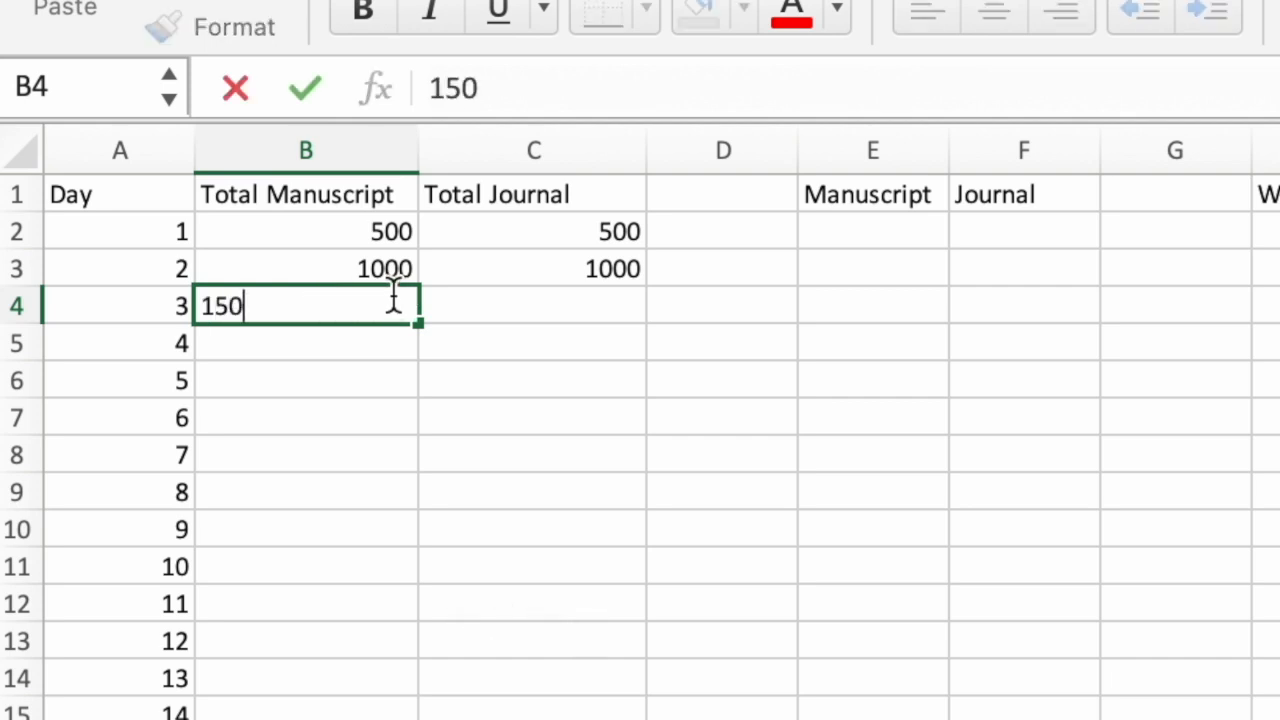
click(512, 305)
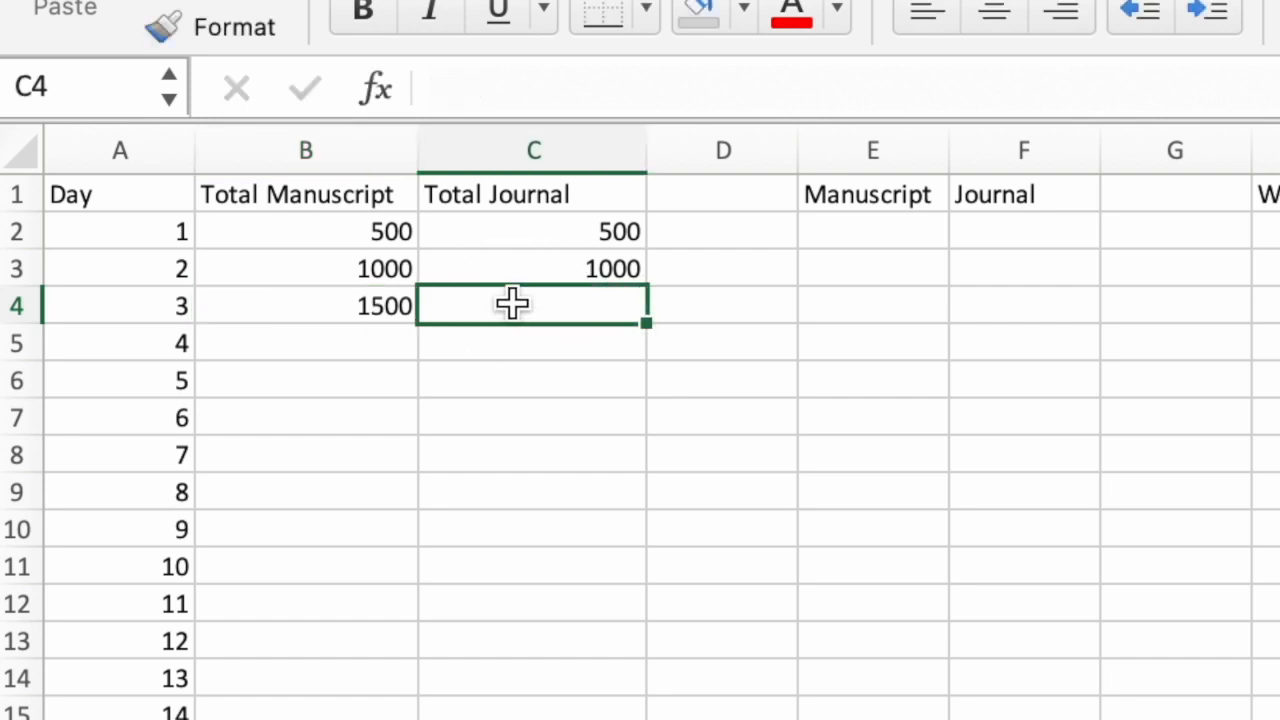
text(1500)
key(Return)
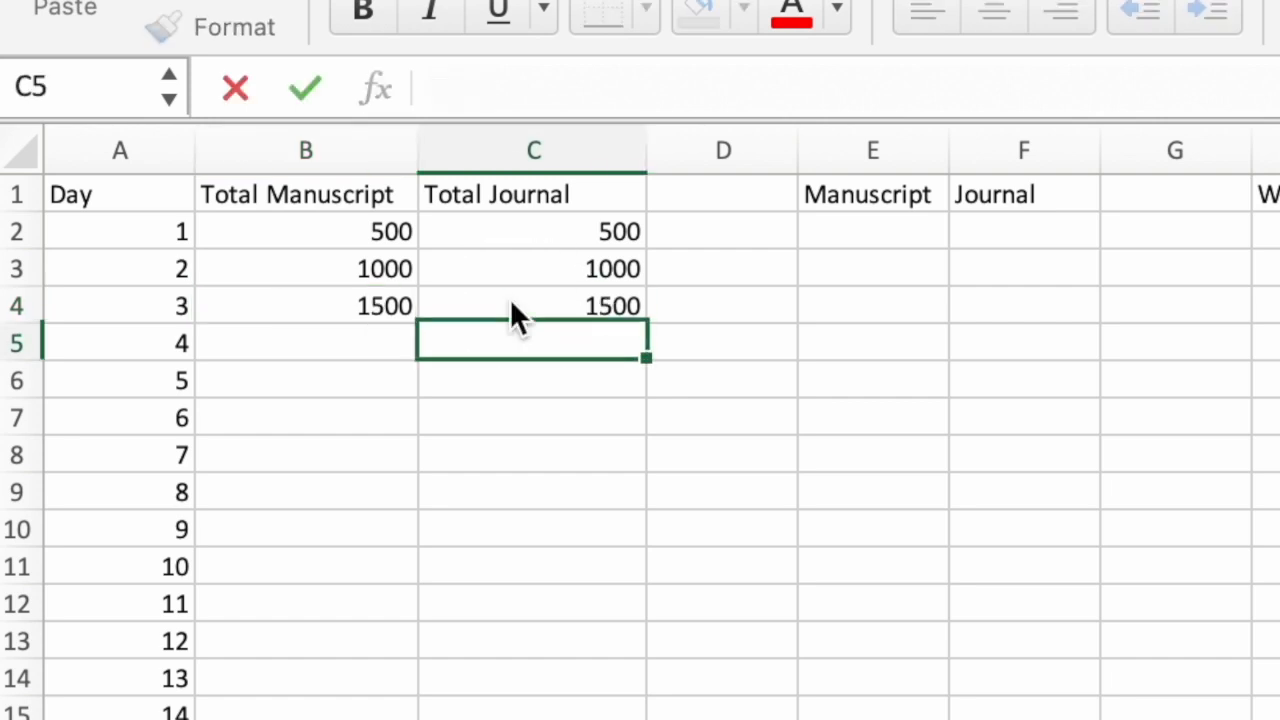
Enter the daily Manuscript formulas =B2 in cell E2 and =B3-B2 in cell E3.
click(890, 225)
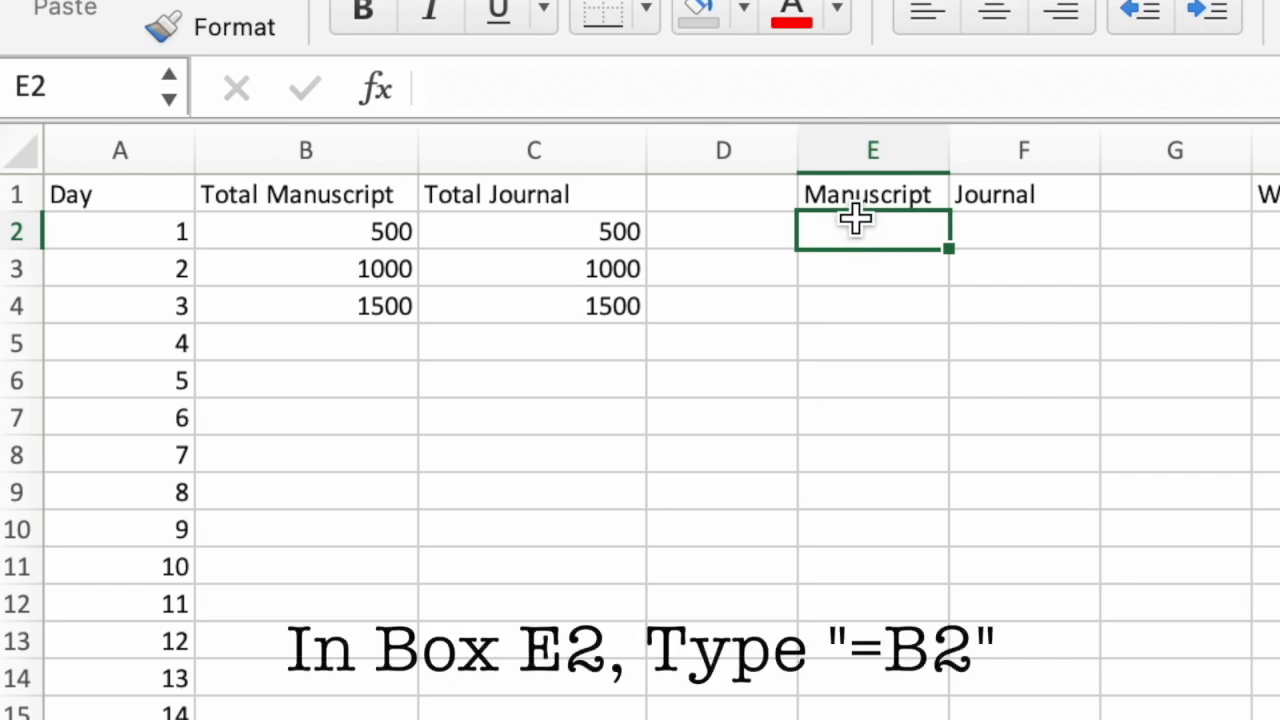
text(=)
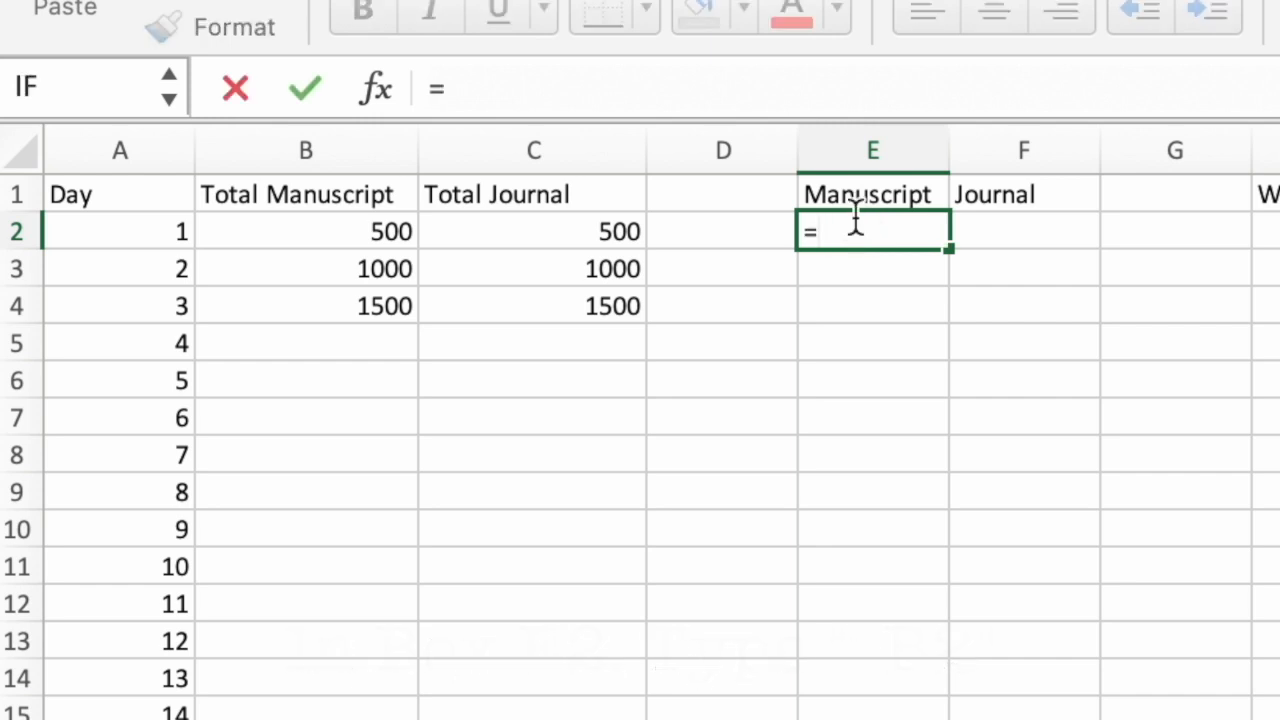
text(B2)
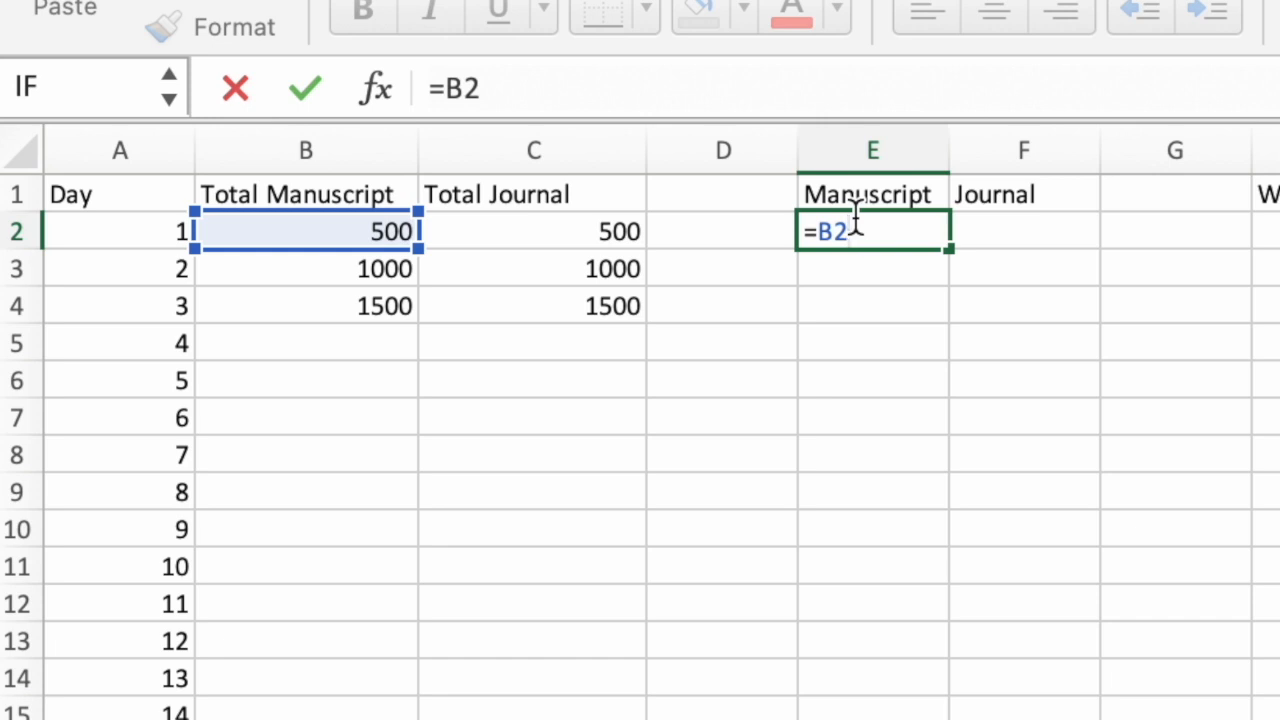
key(Return)
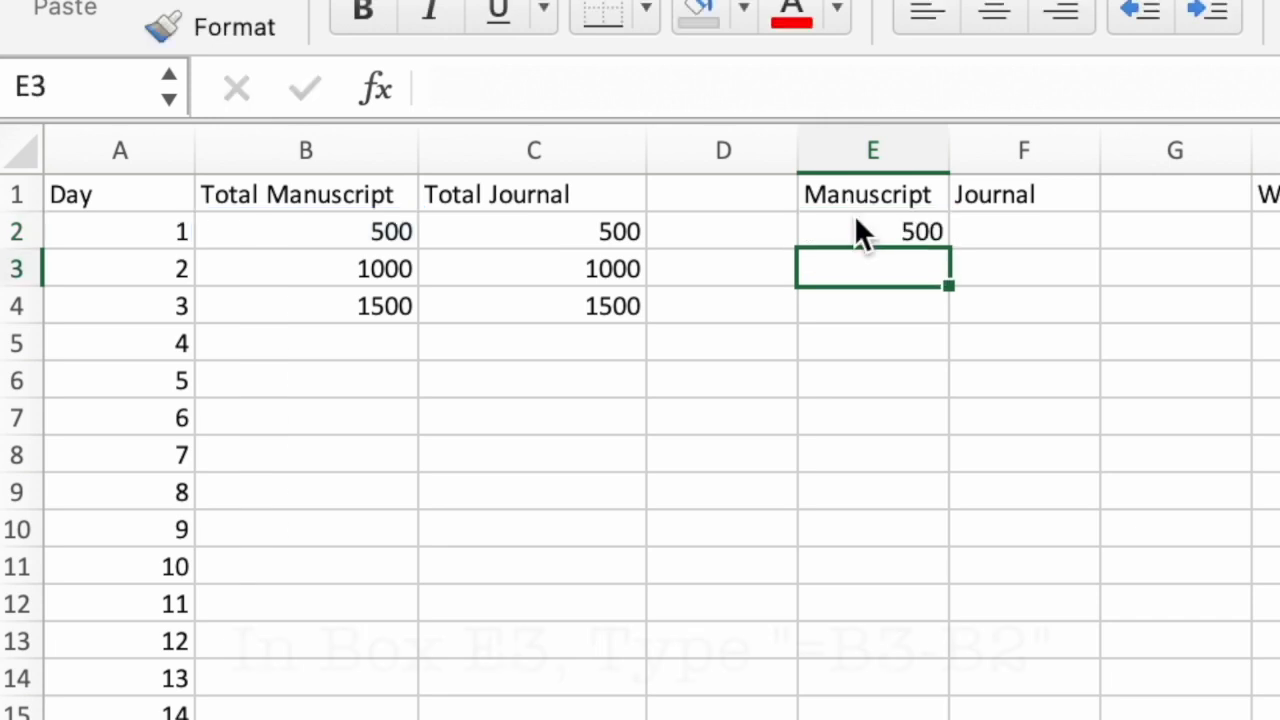
text(=)
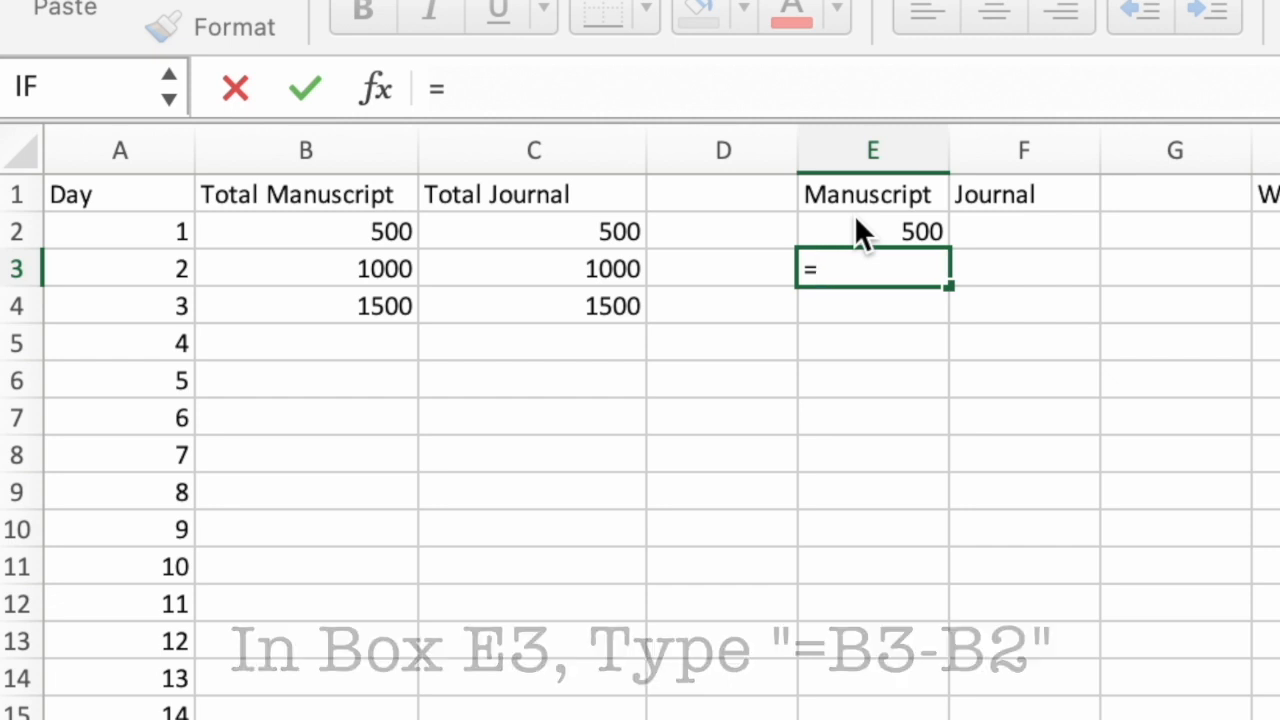
text(B3)
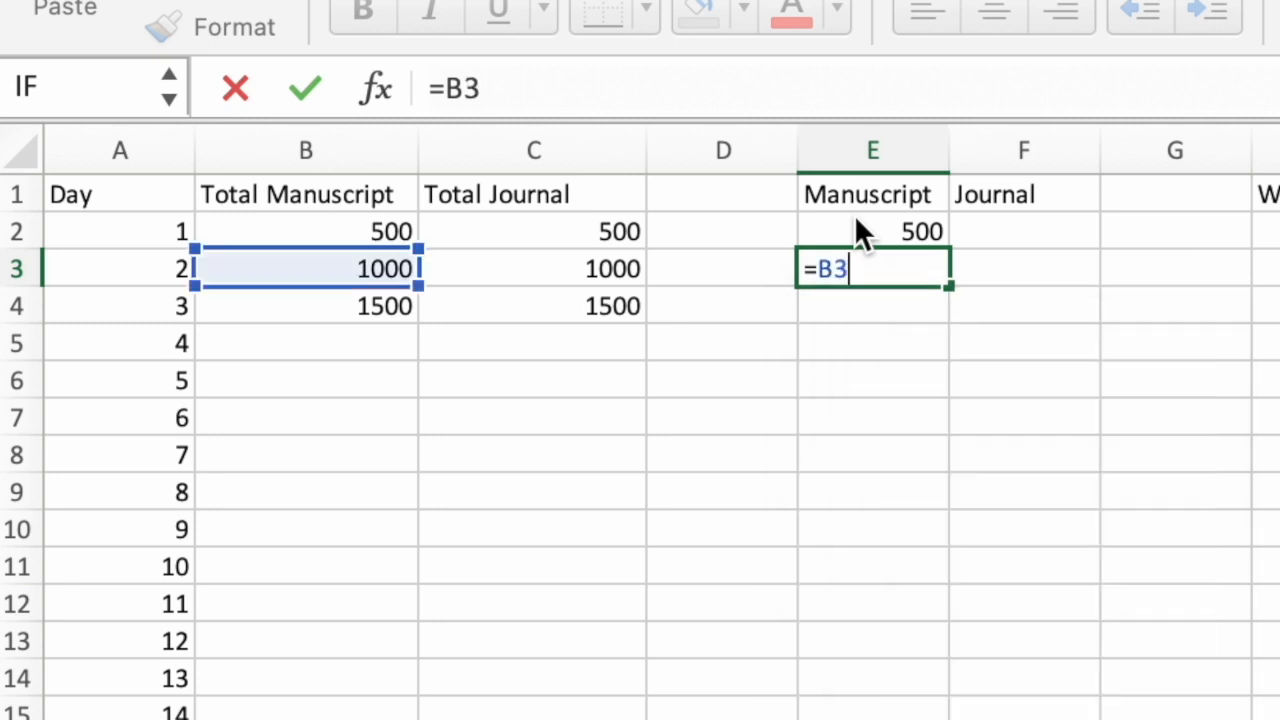
text(-B2)
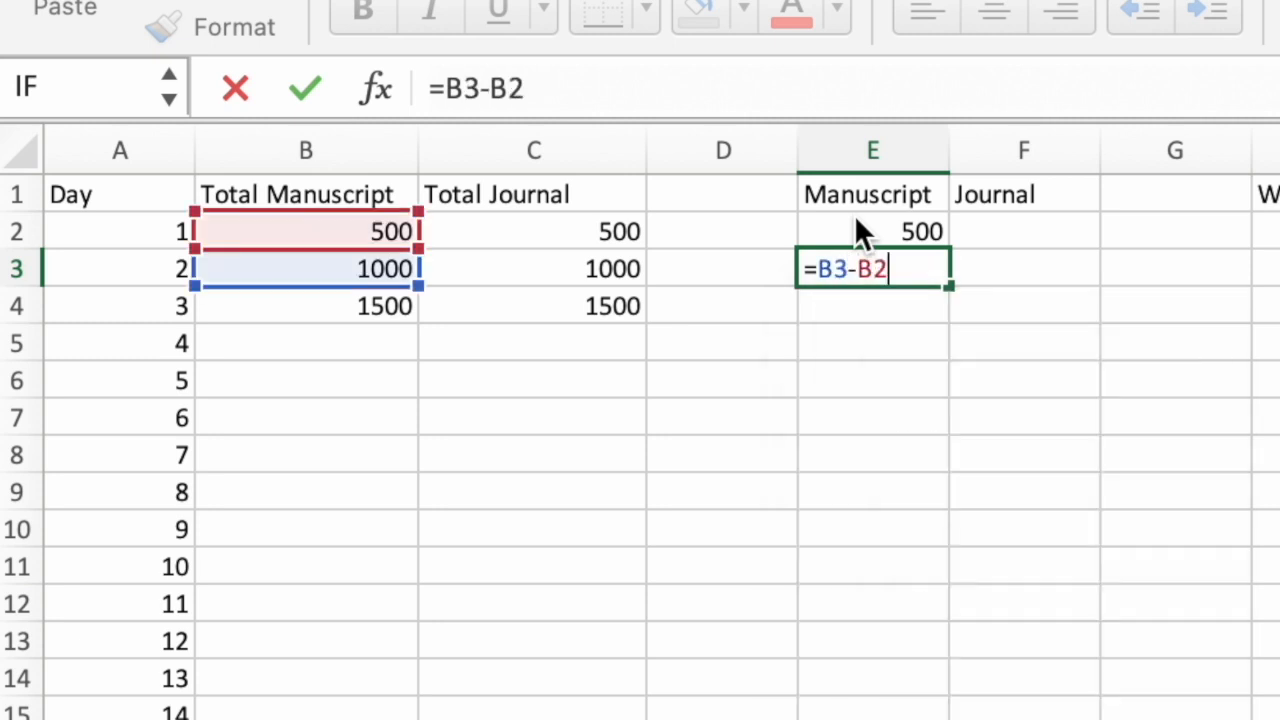
key(Return)
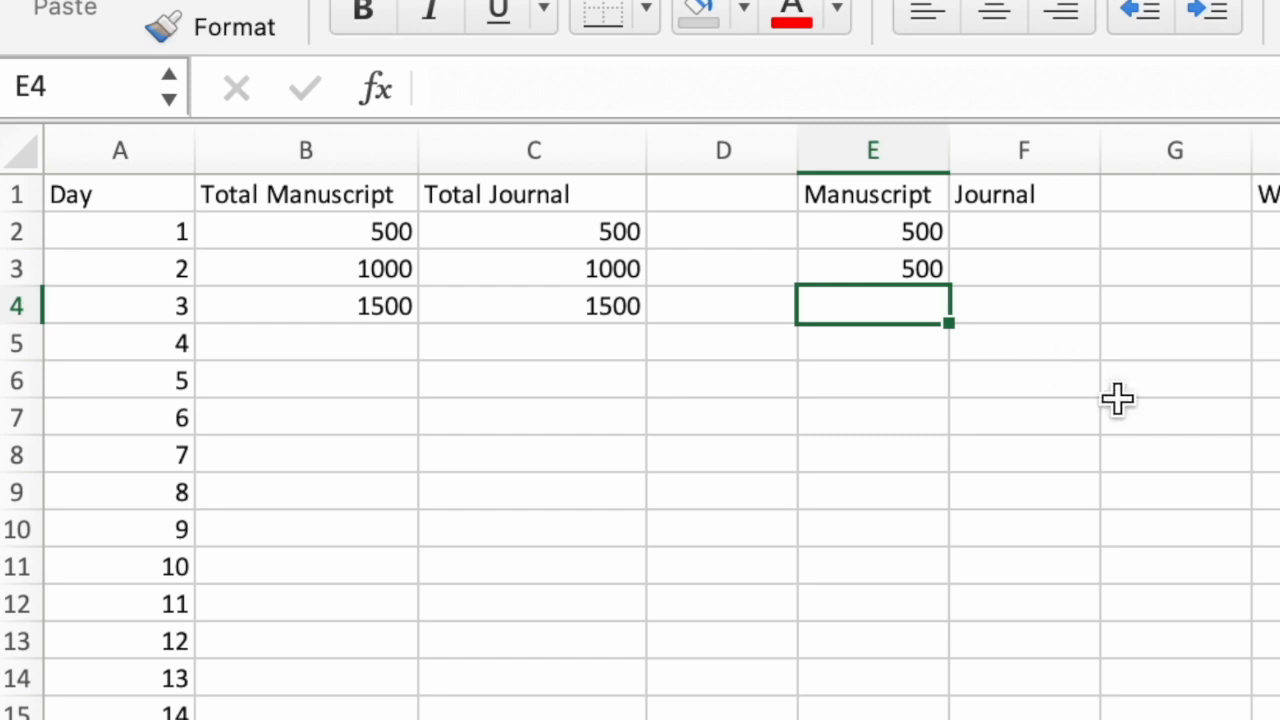
Copy the daily Manuscript formula from E3 and paste it into cells E4 to E101.
click(897, 271)
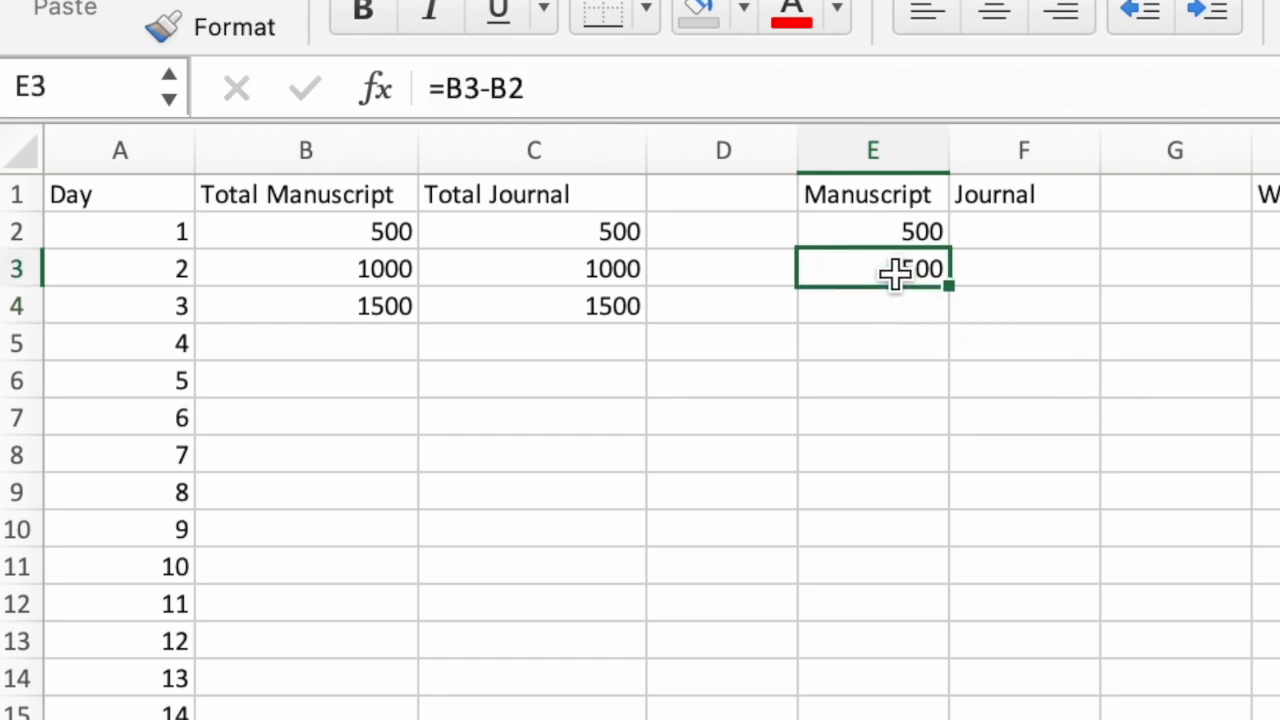
key(super+c)
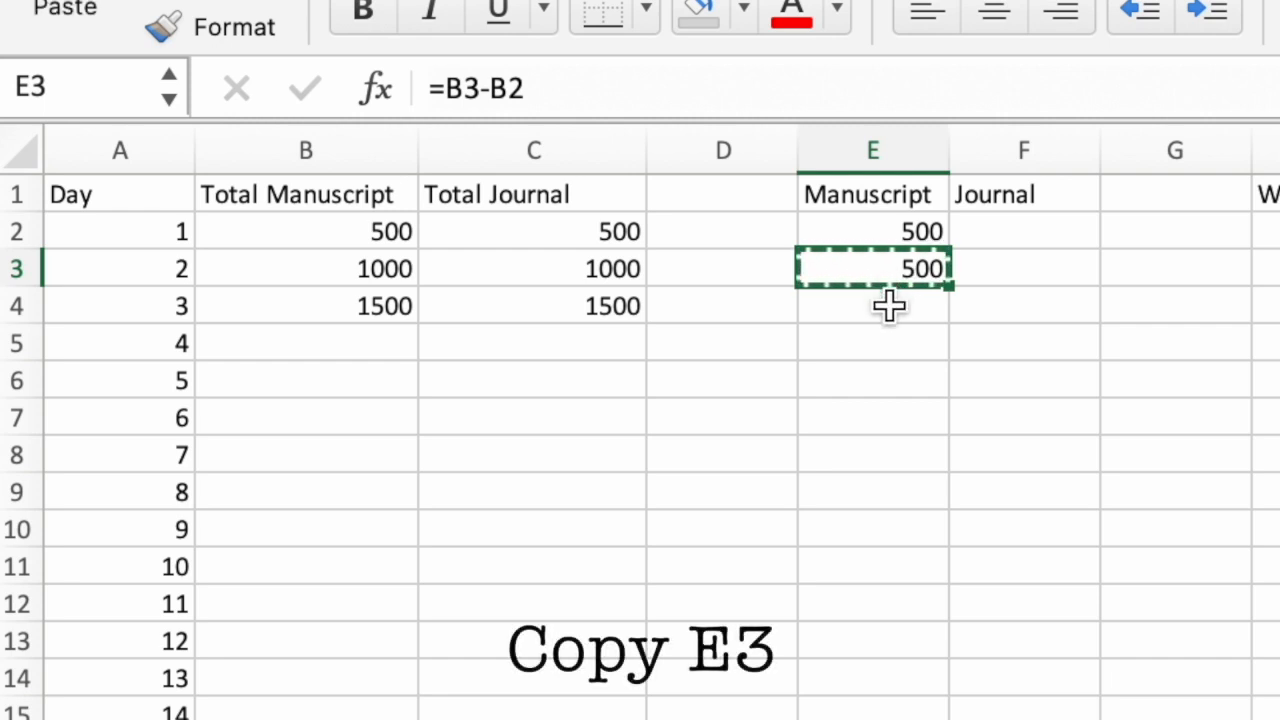
drag(886, 306, 913, 719)
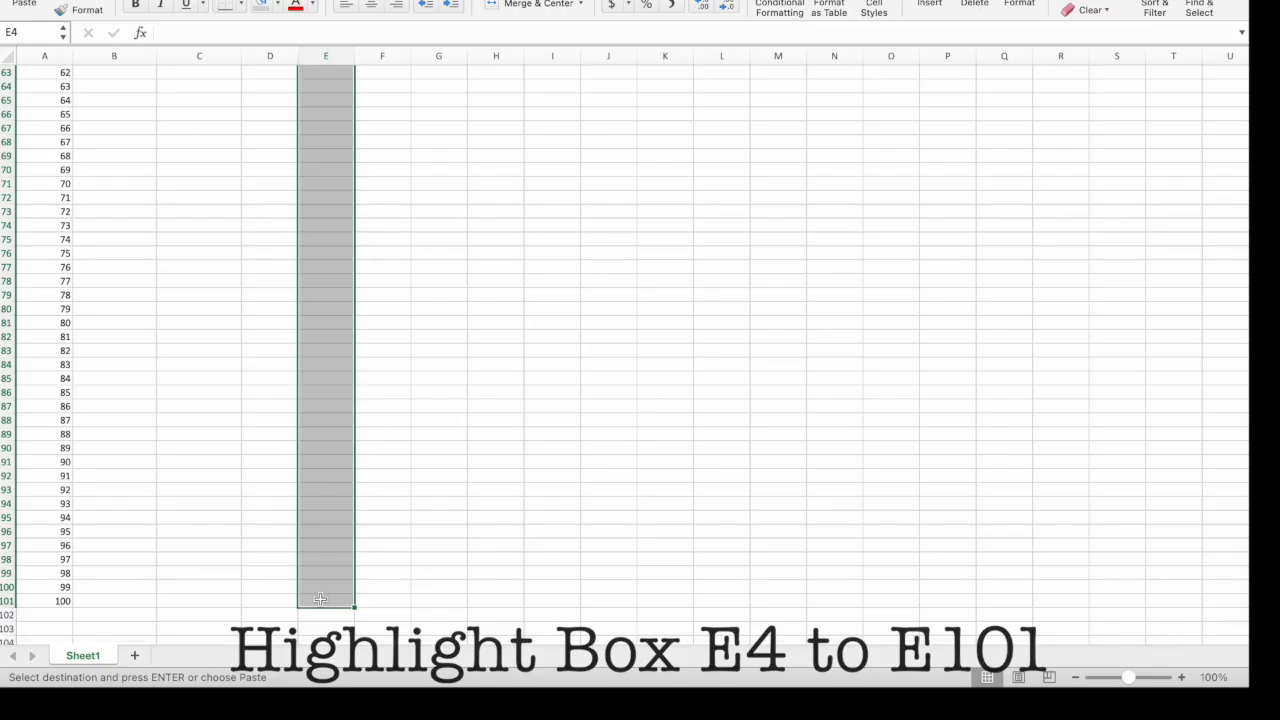
key(super+v)
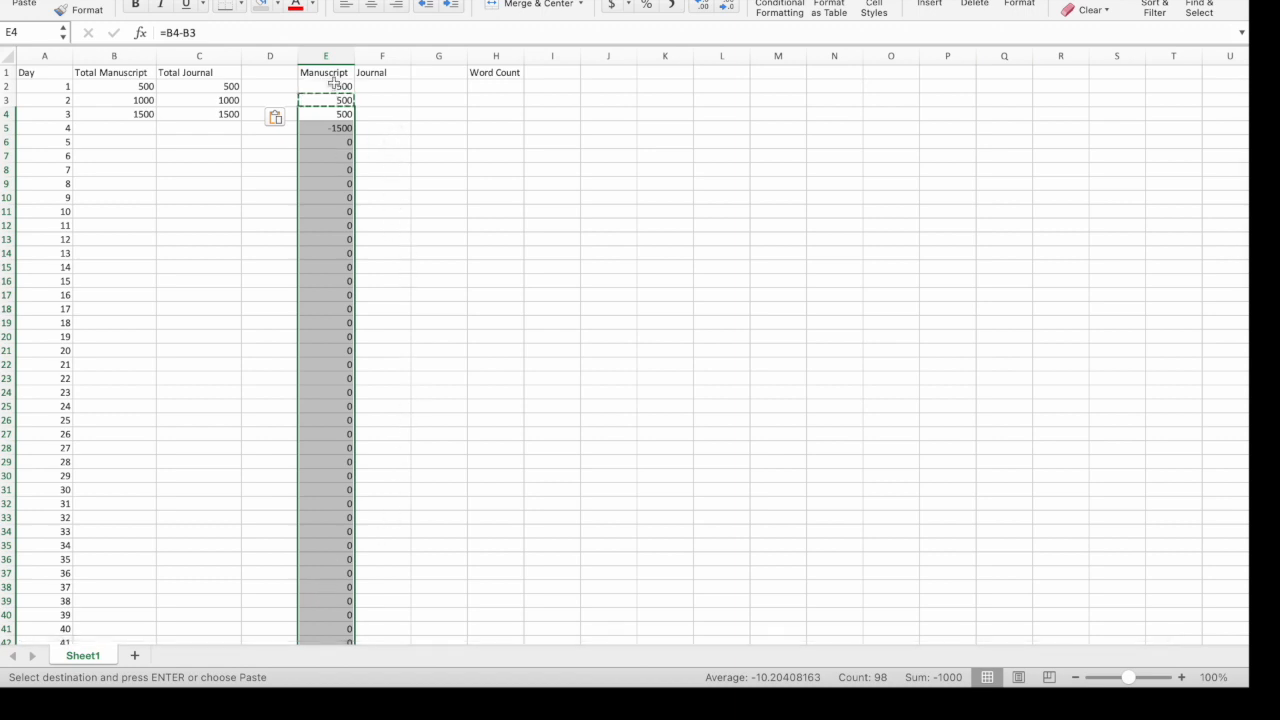
drag(382, 155, 406, 155)
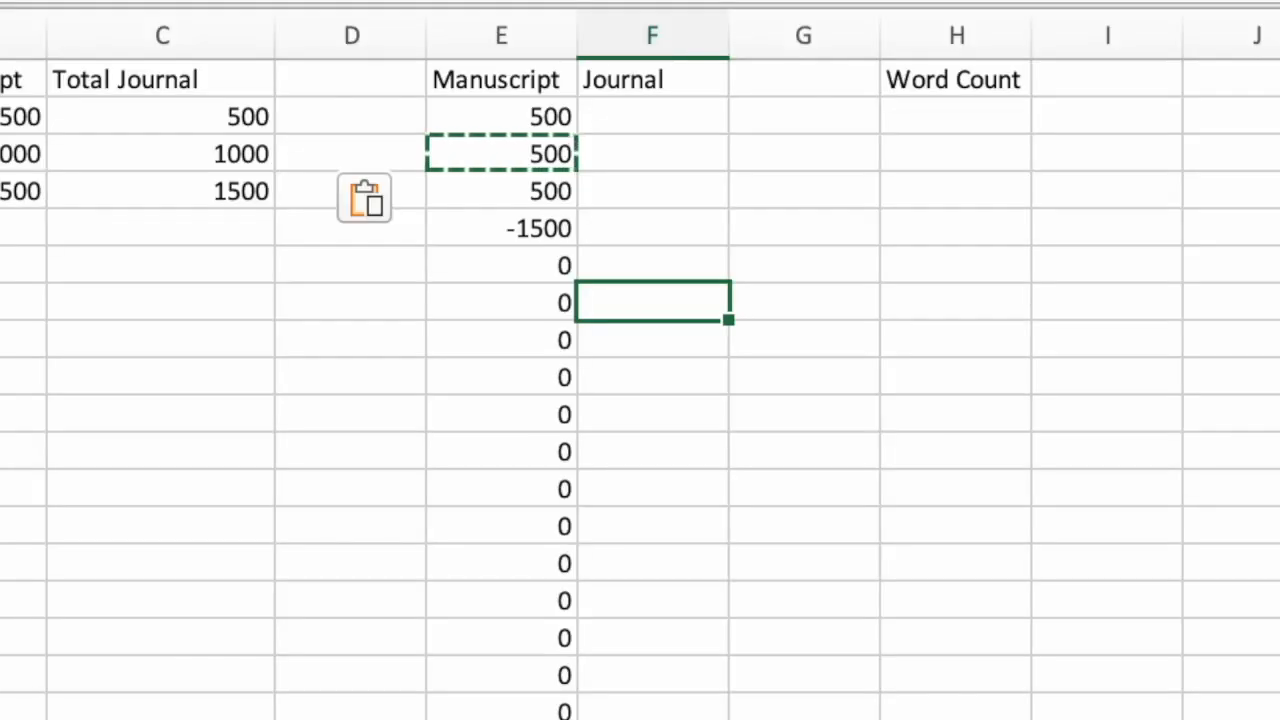
Enter the daily Journal formulas =C2 in cell F2 and =C3-C2 in cell F3.
click(654, 120)
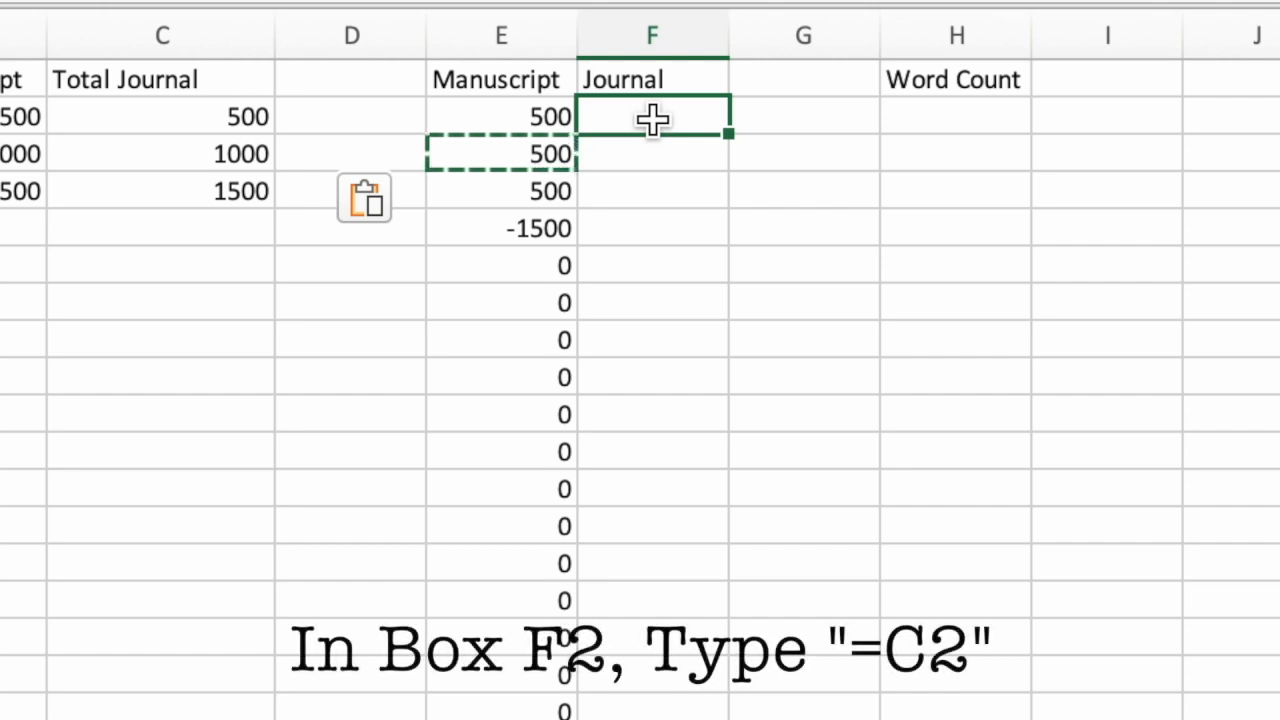
text(=)
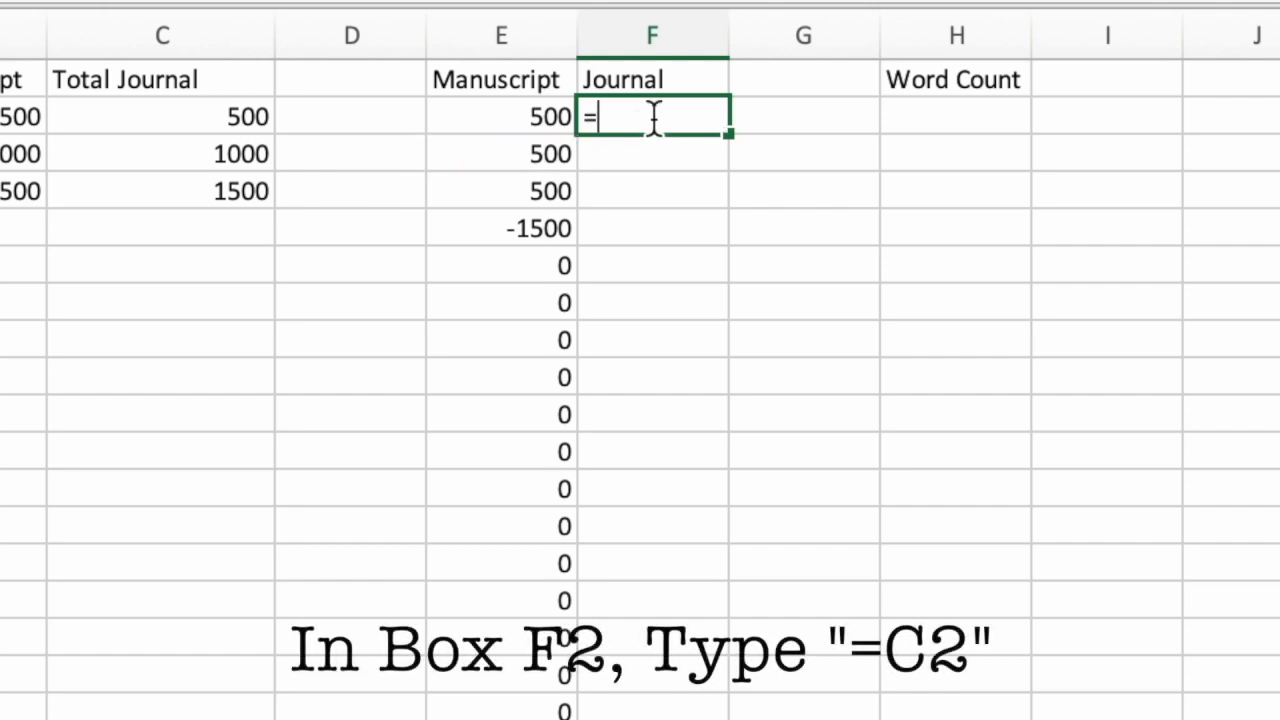
text(C2)
key(Return)
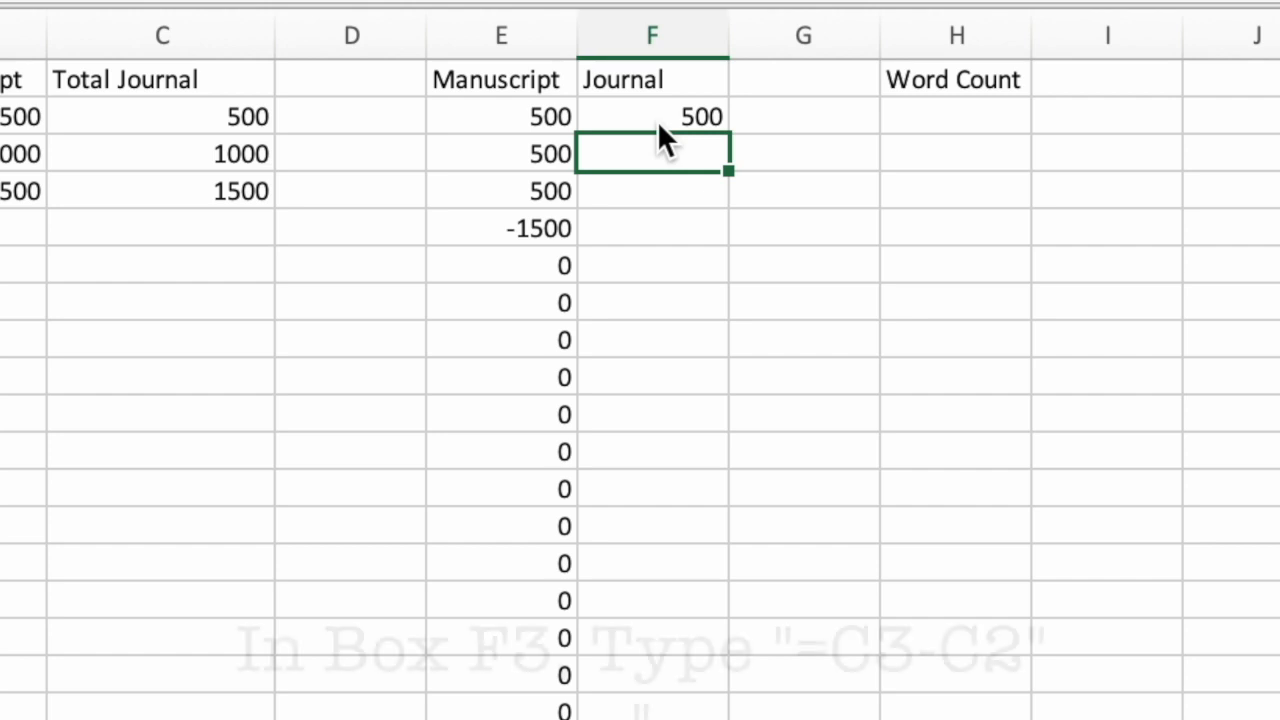
text(=C3)
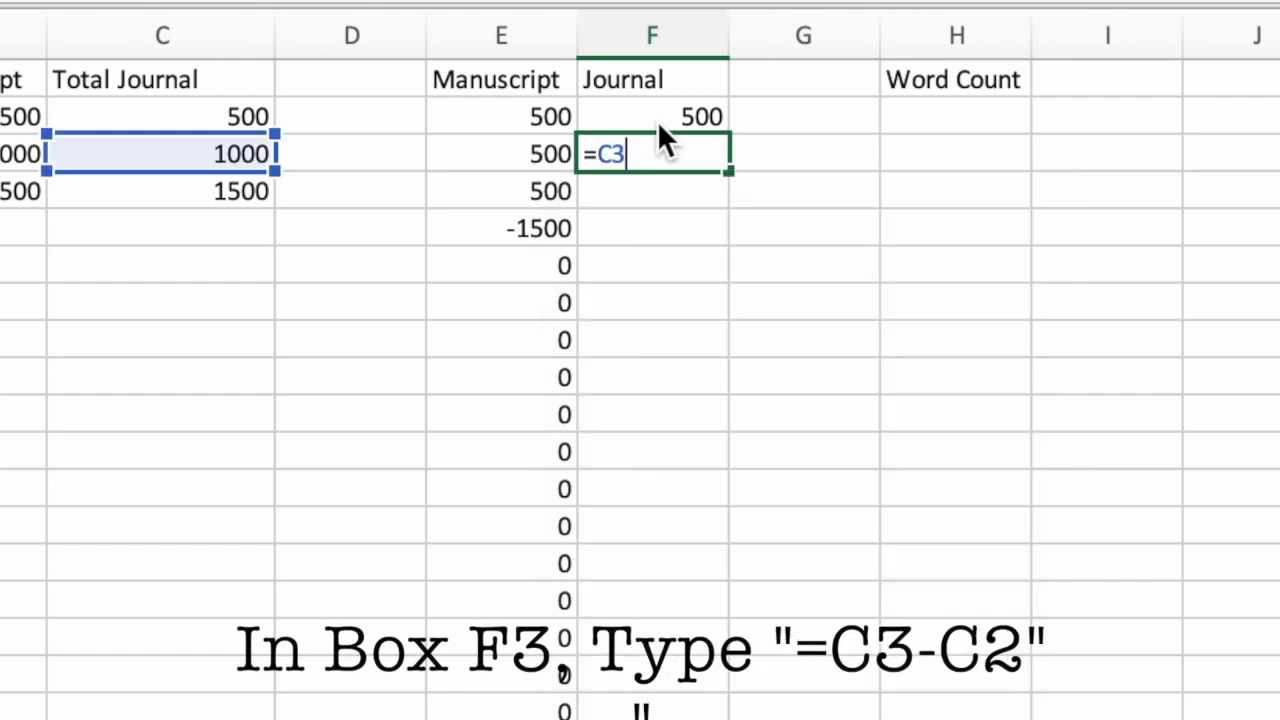
text(-C2)
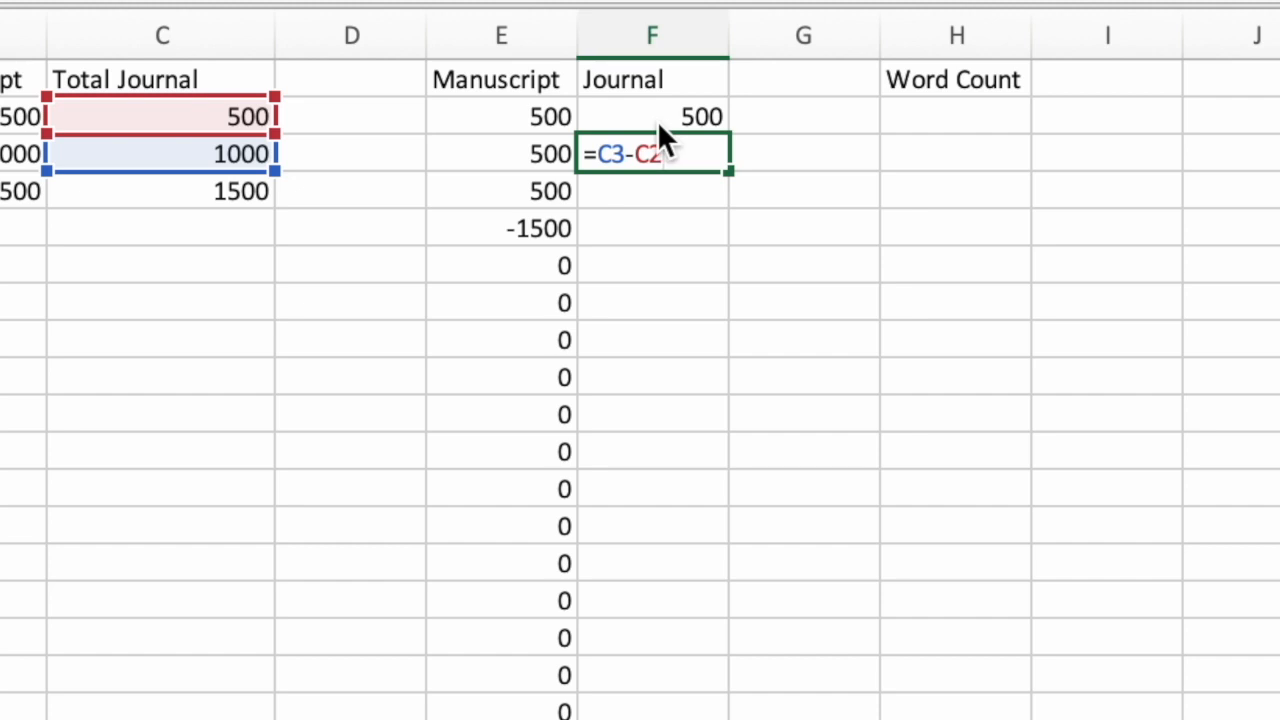
key(Return)
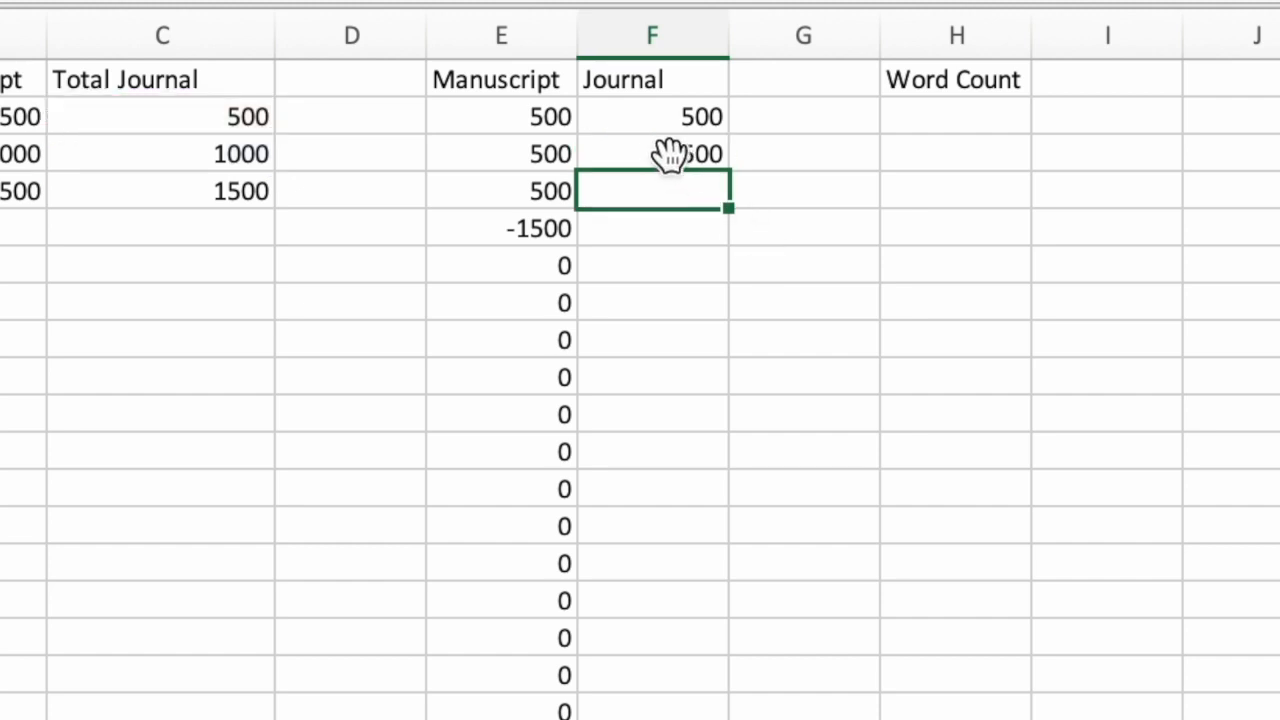
Copy the daily Journal formula from F3 and paste it into cells F4 to F101.
click(668, 155)
key(super+c)
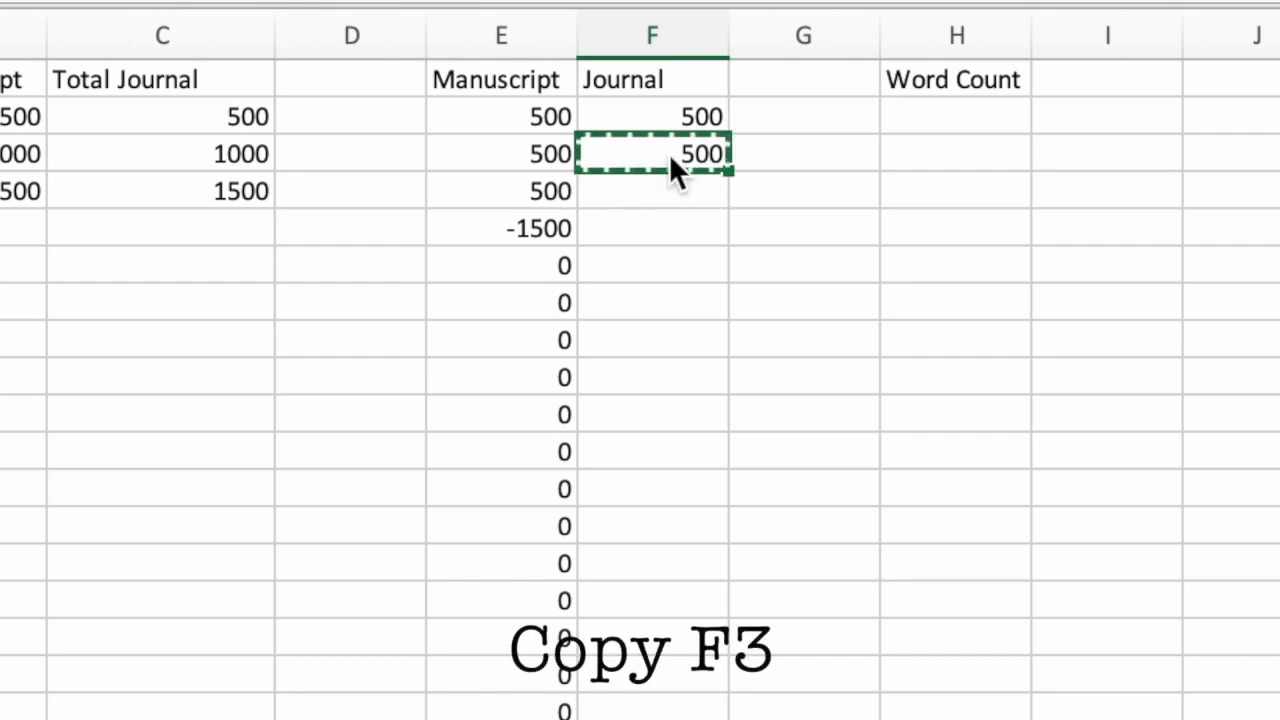
drag(670, 192, 307, 671)
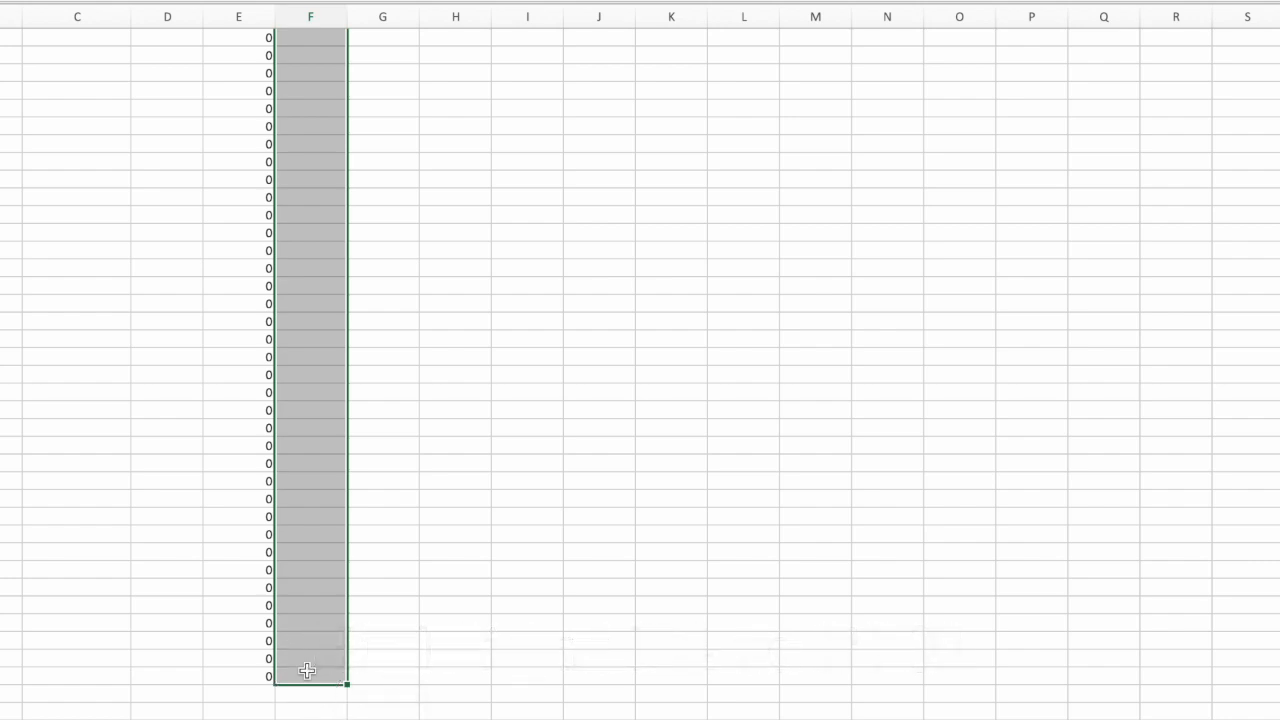
scroll(307, 675, up, 15)
key(super+v)
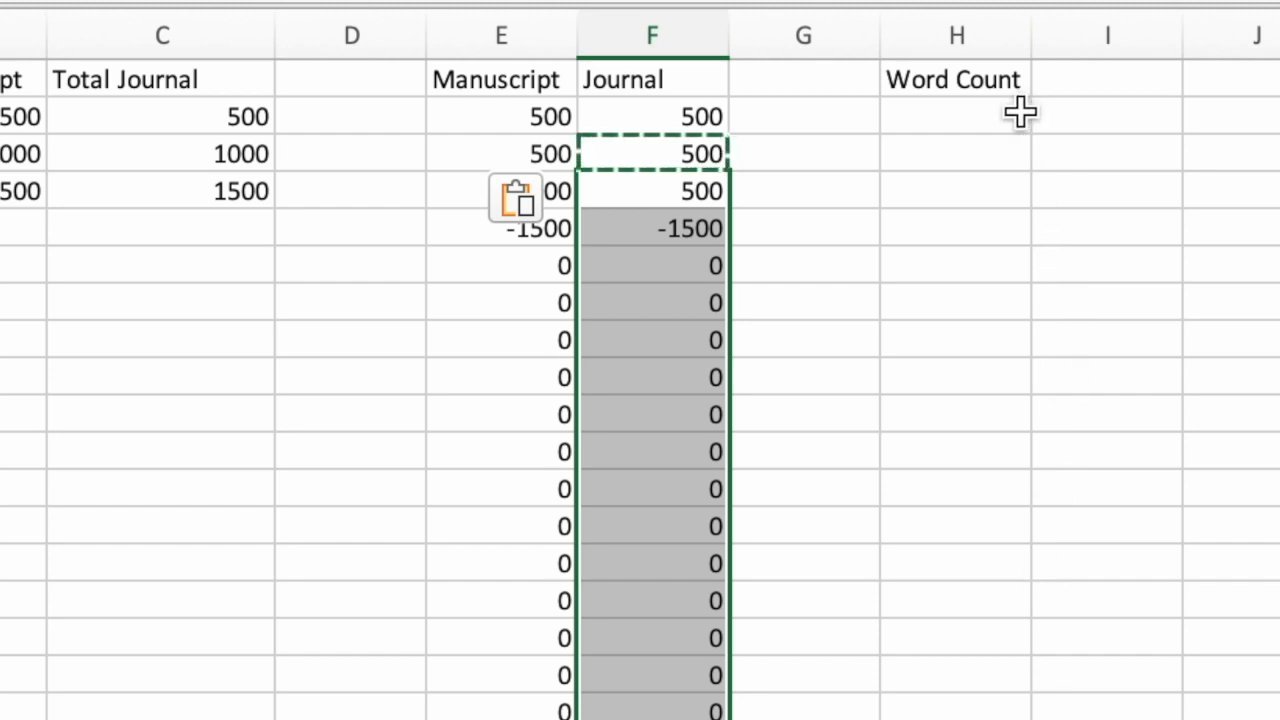
Enter the combined daily word count formula =E2+F2 in cell H2 under Word Count.
click(982, 112)
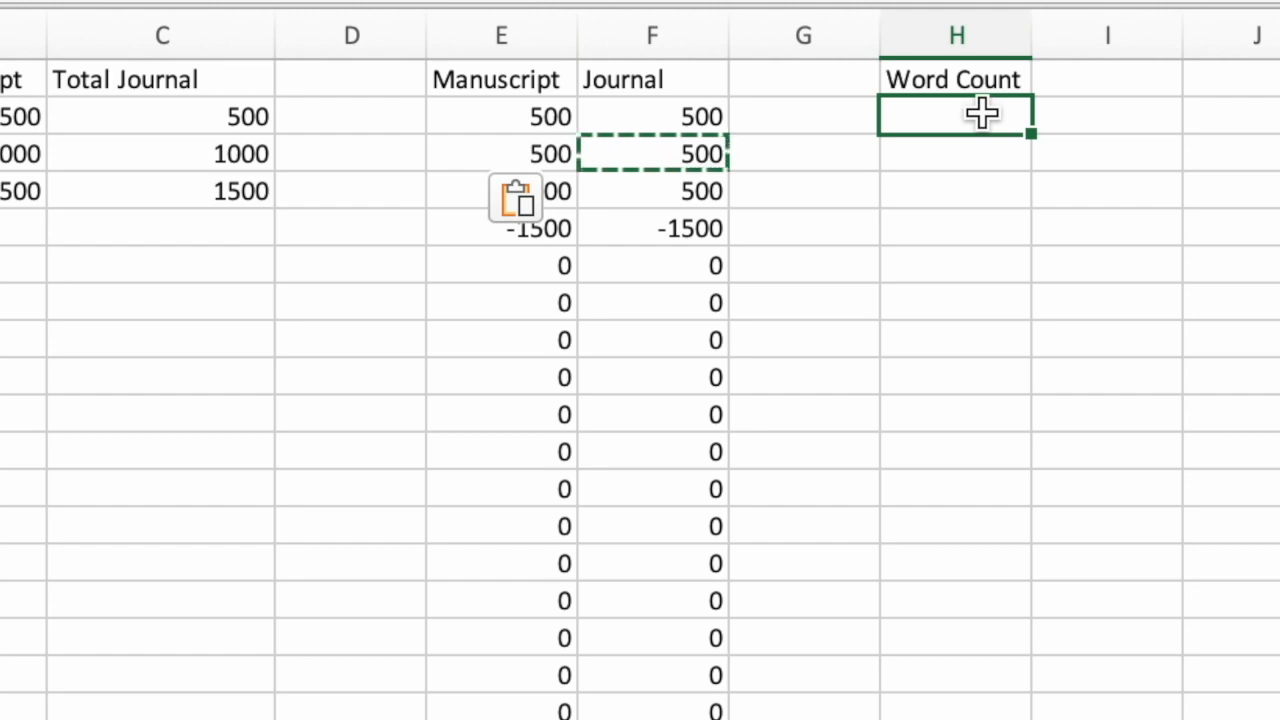
text(=E2+F2)
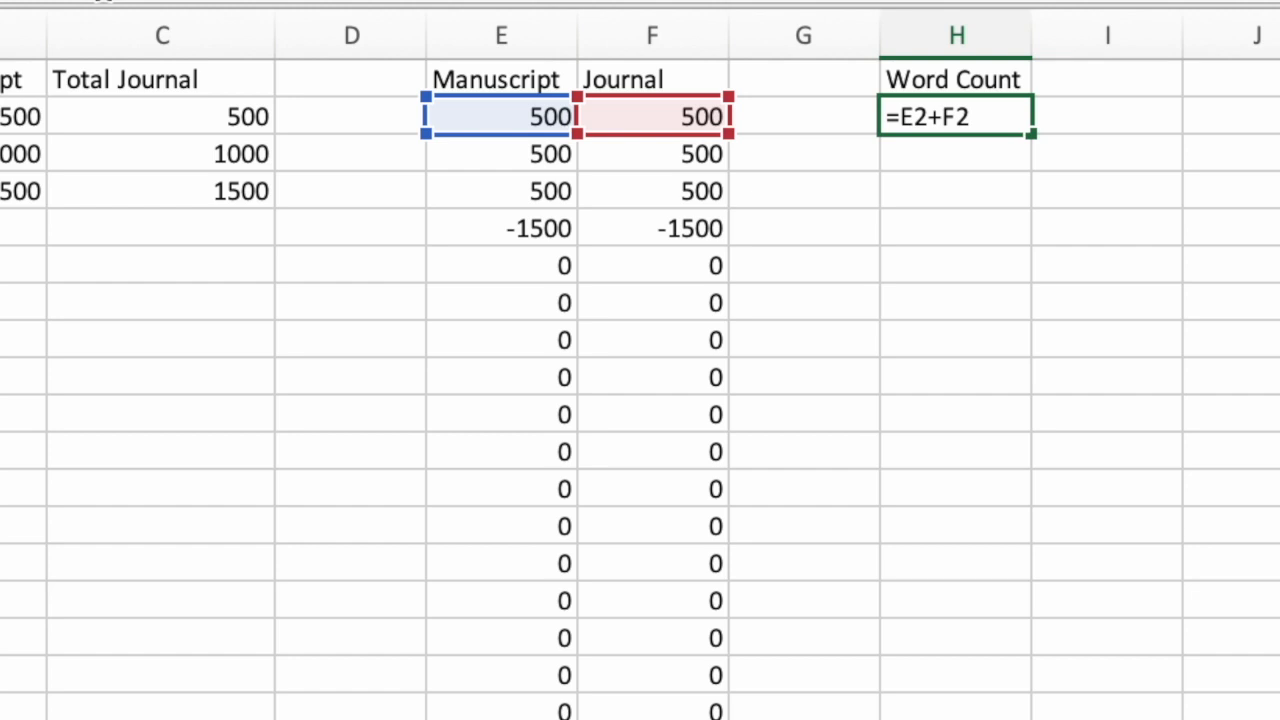
key(Escape)
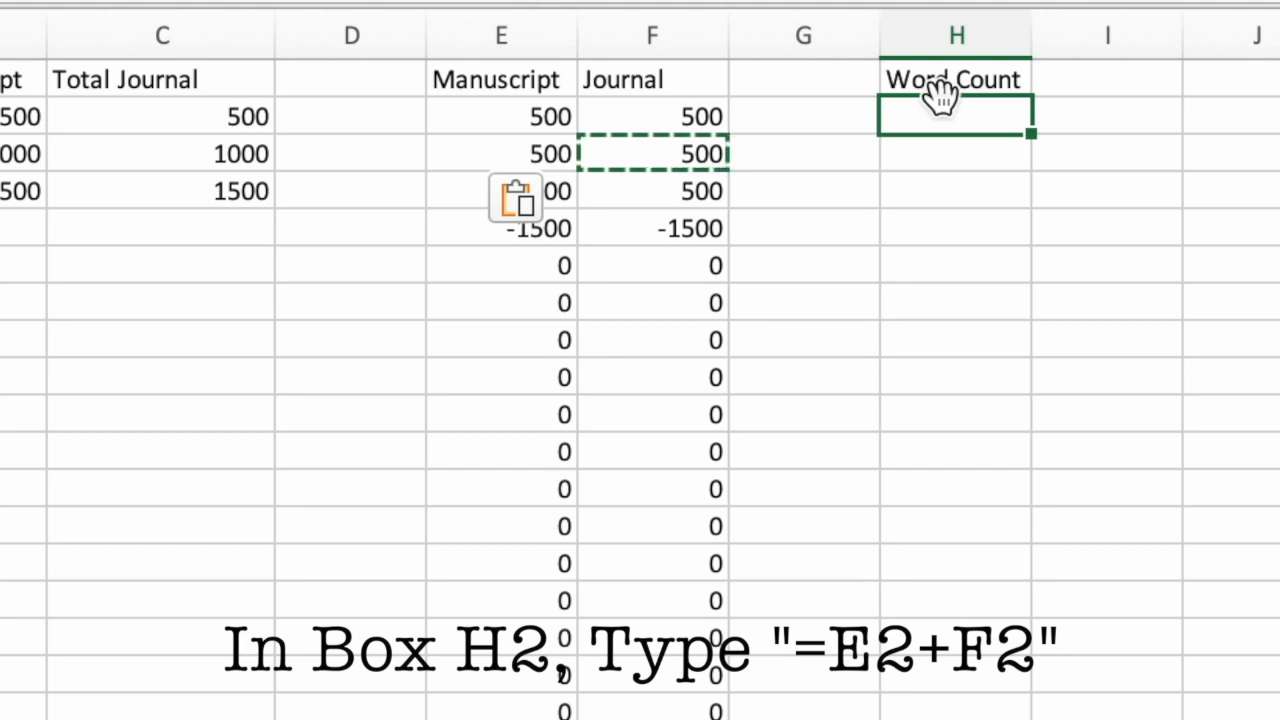
text(=)
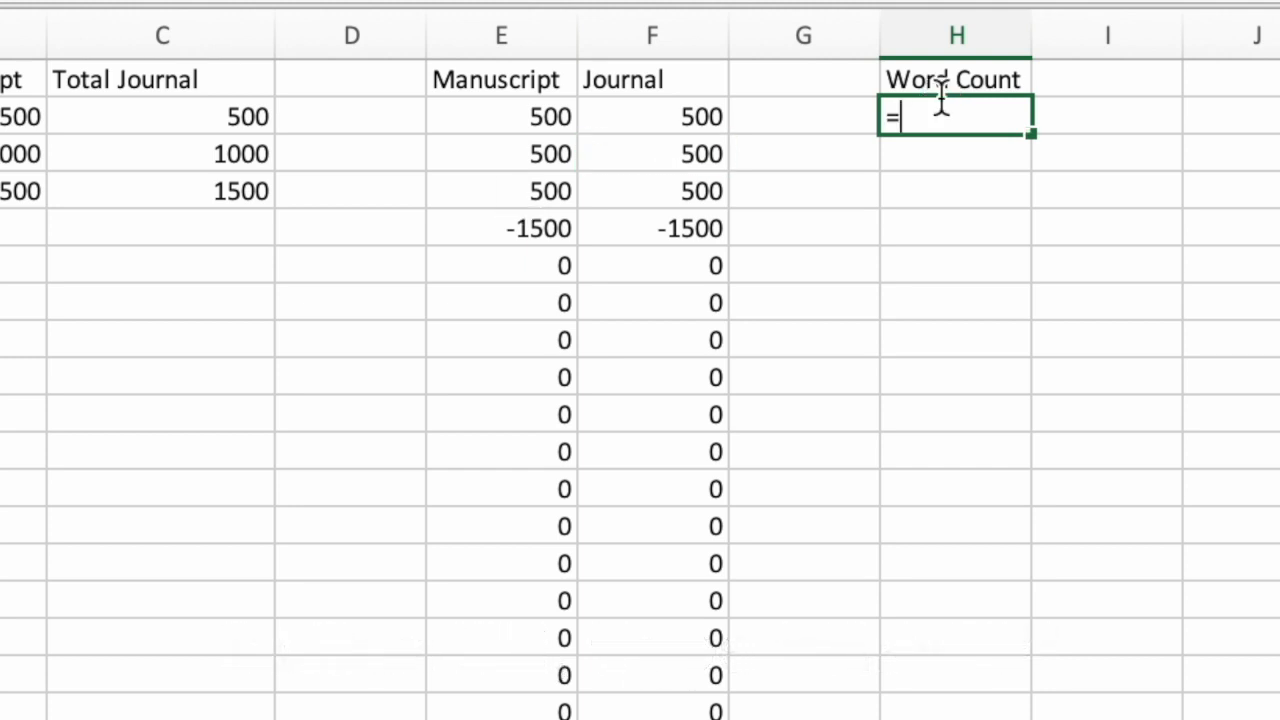
text(E2)
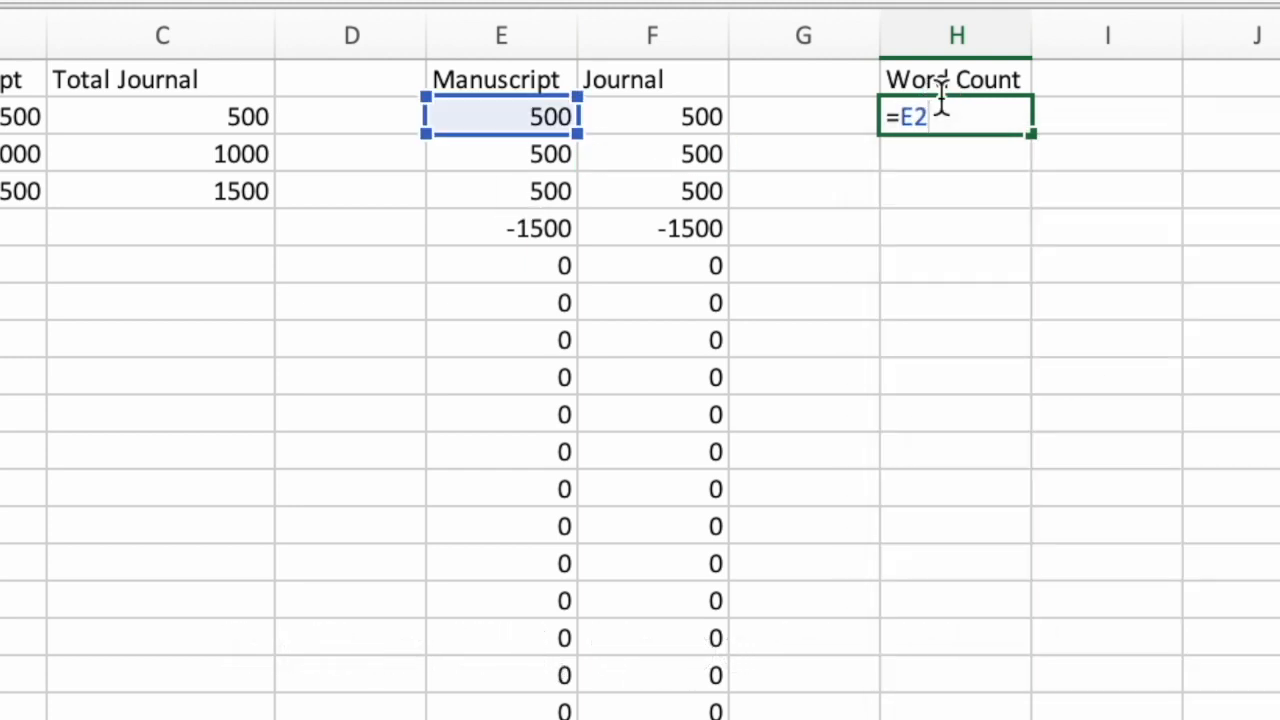
text(+F2)
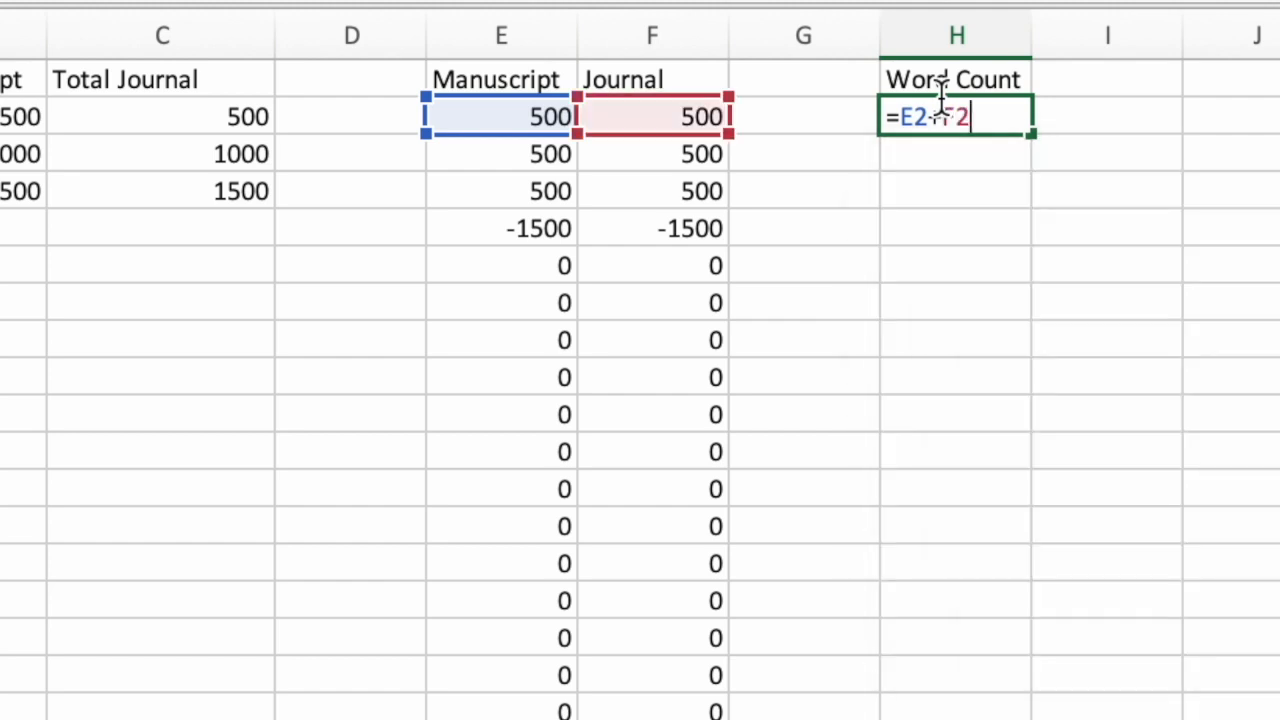
key(Return)
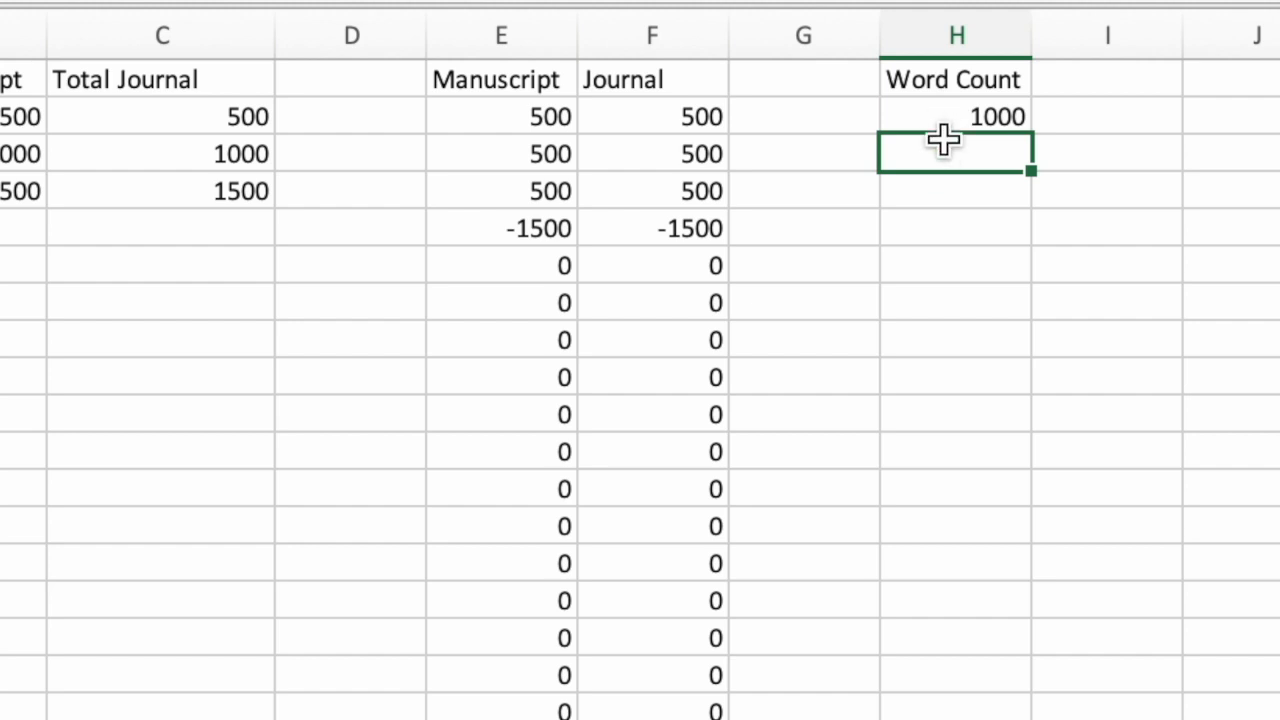
Copy the Word Count formula from H2 and paste it down column H from H3 through the remaining day rows.
click(950, 120)
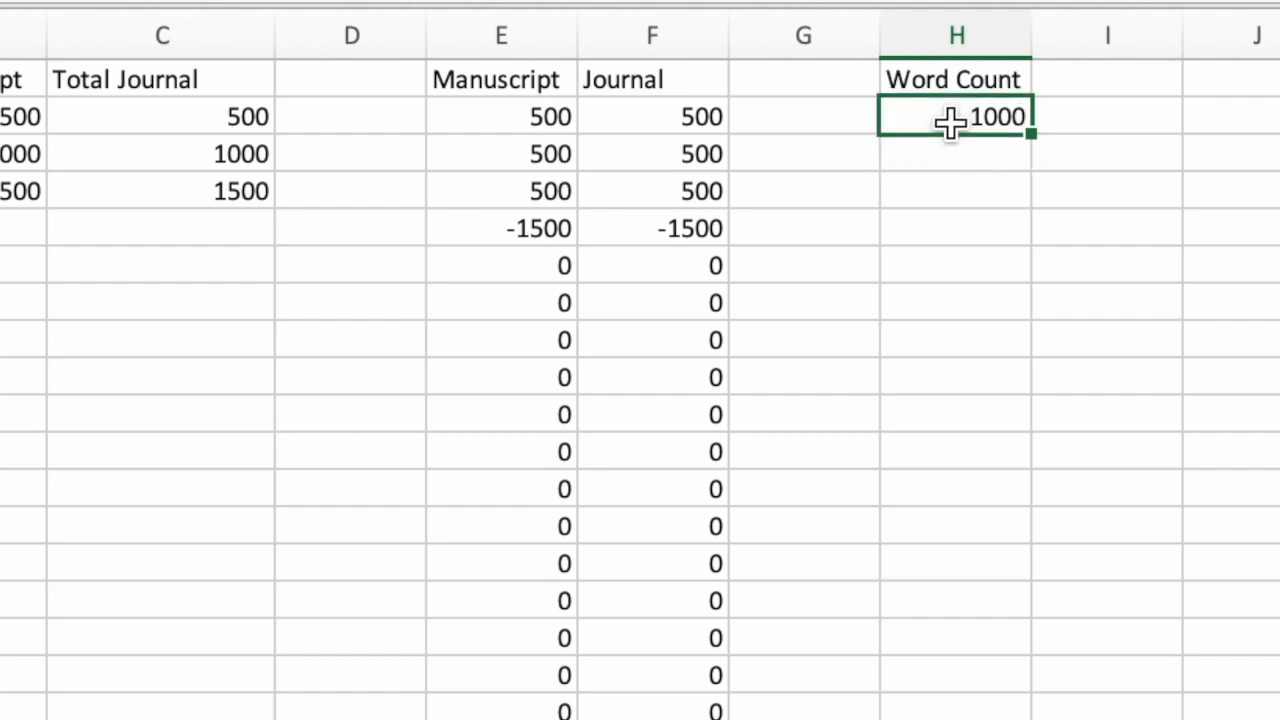
key(super+c)
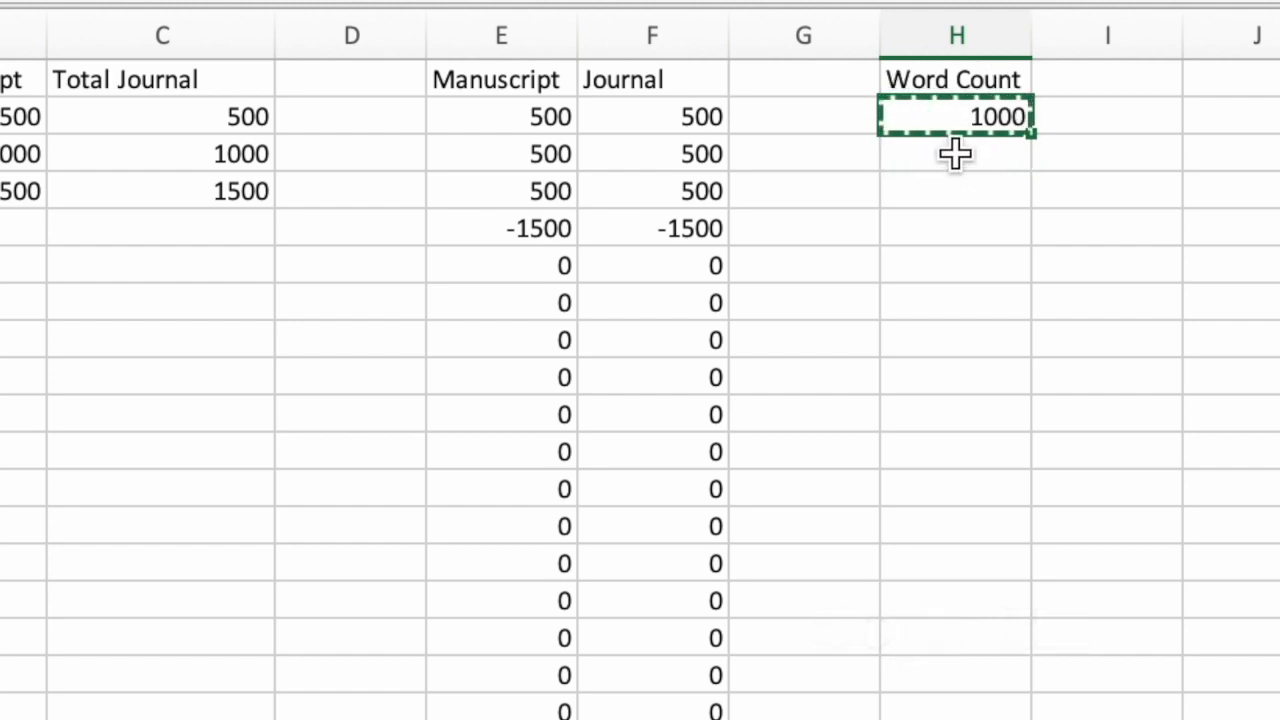
drag(955, 153, 955, 718)
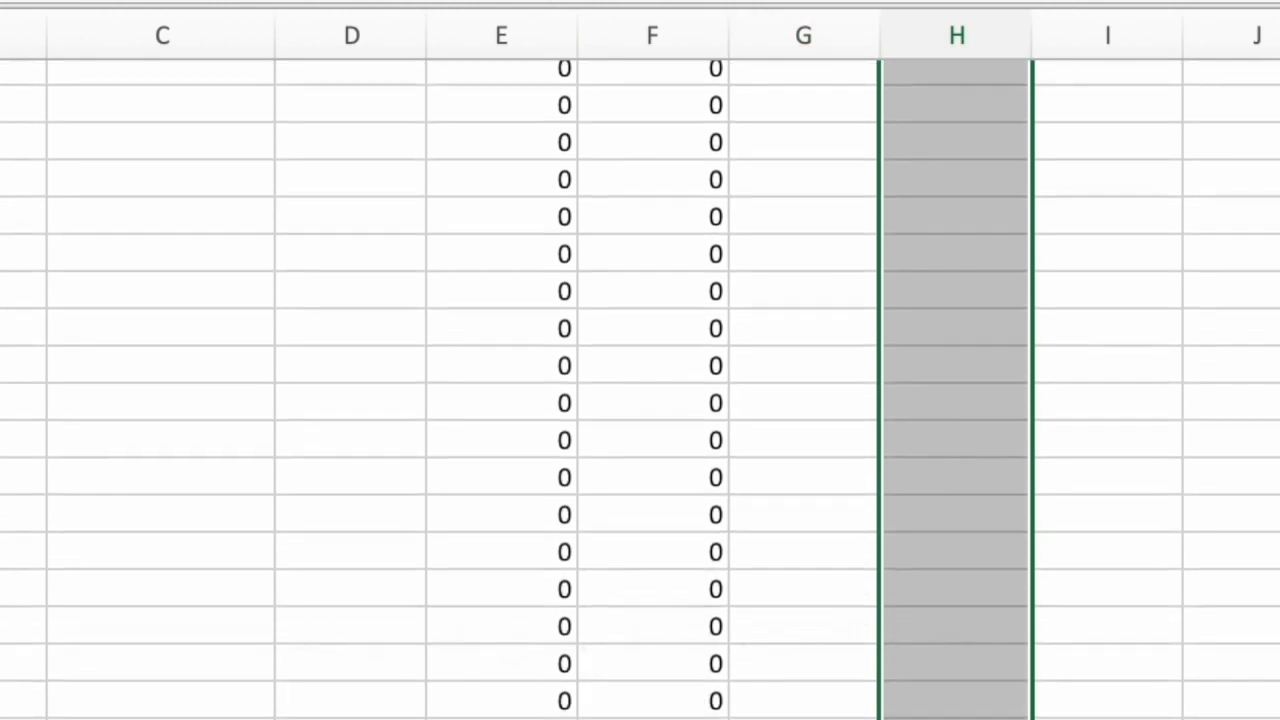
key(super+v)
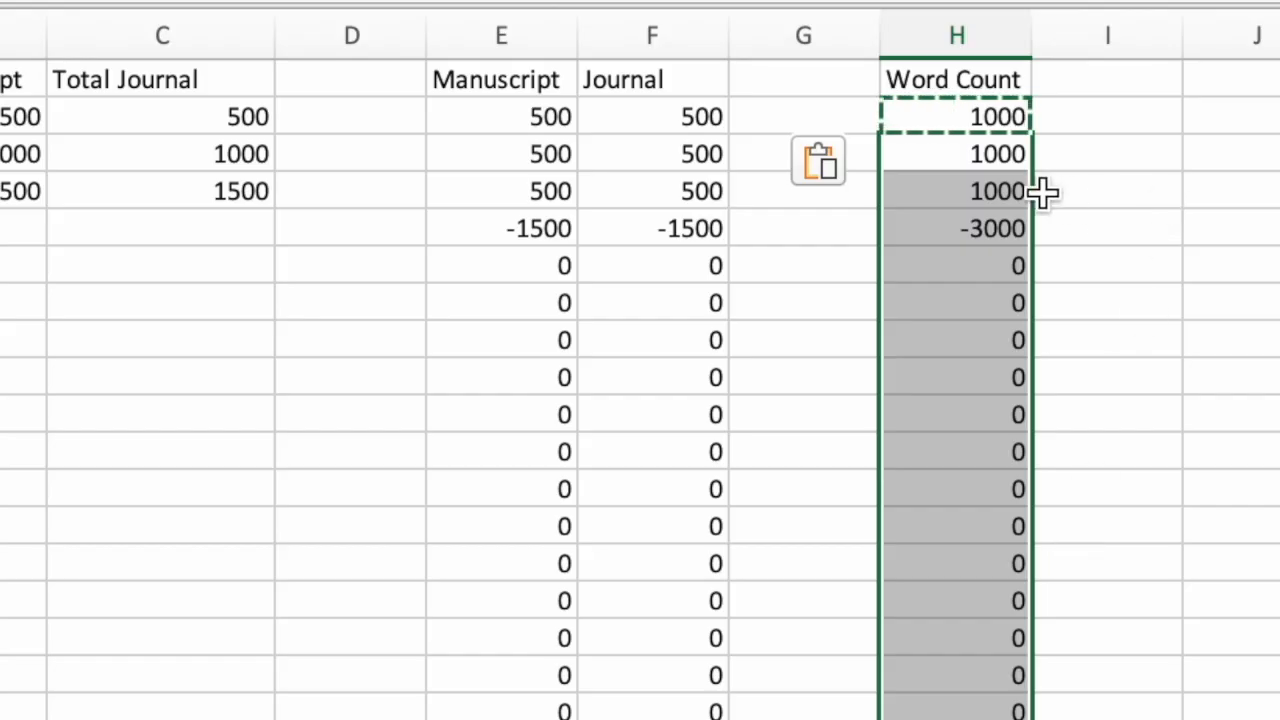
click(1249, 197)
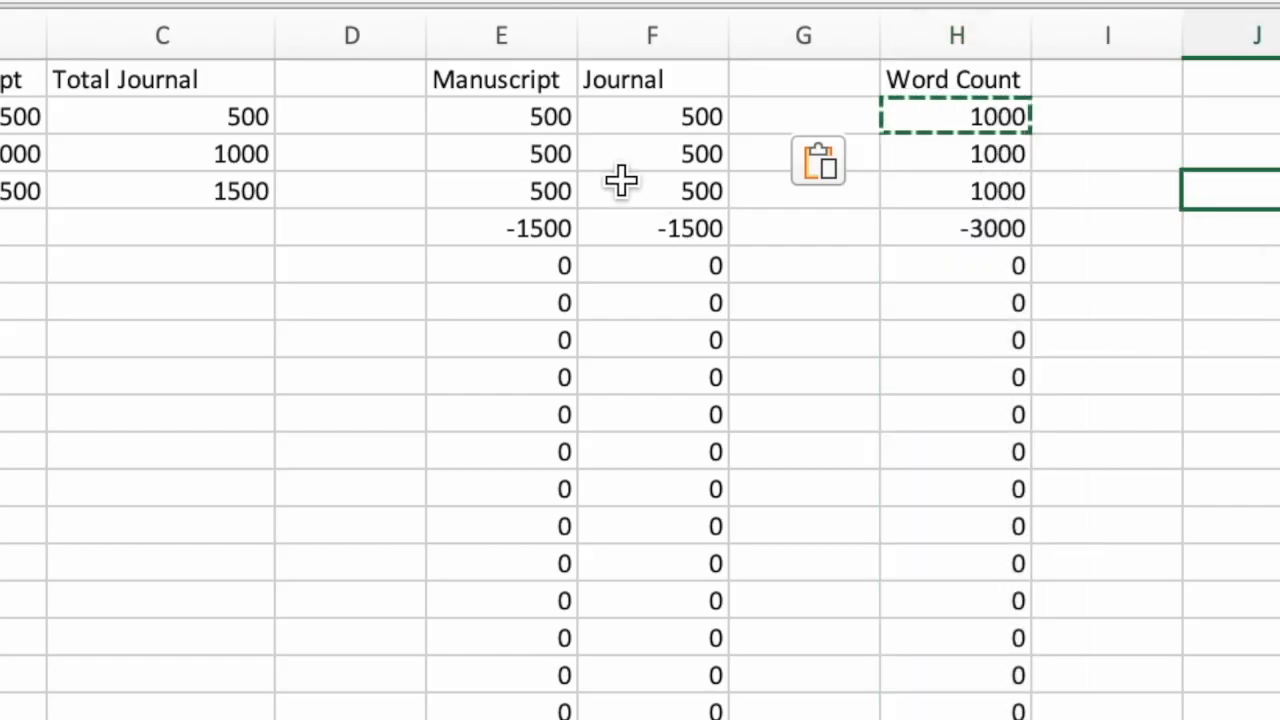
click(523, 118)
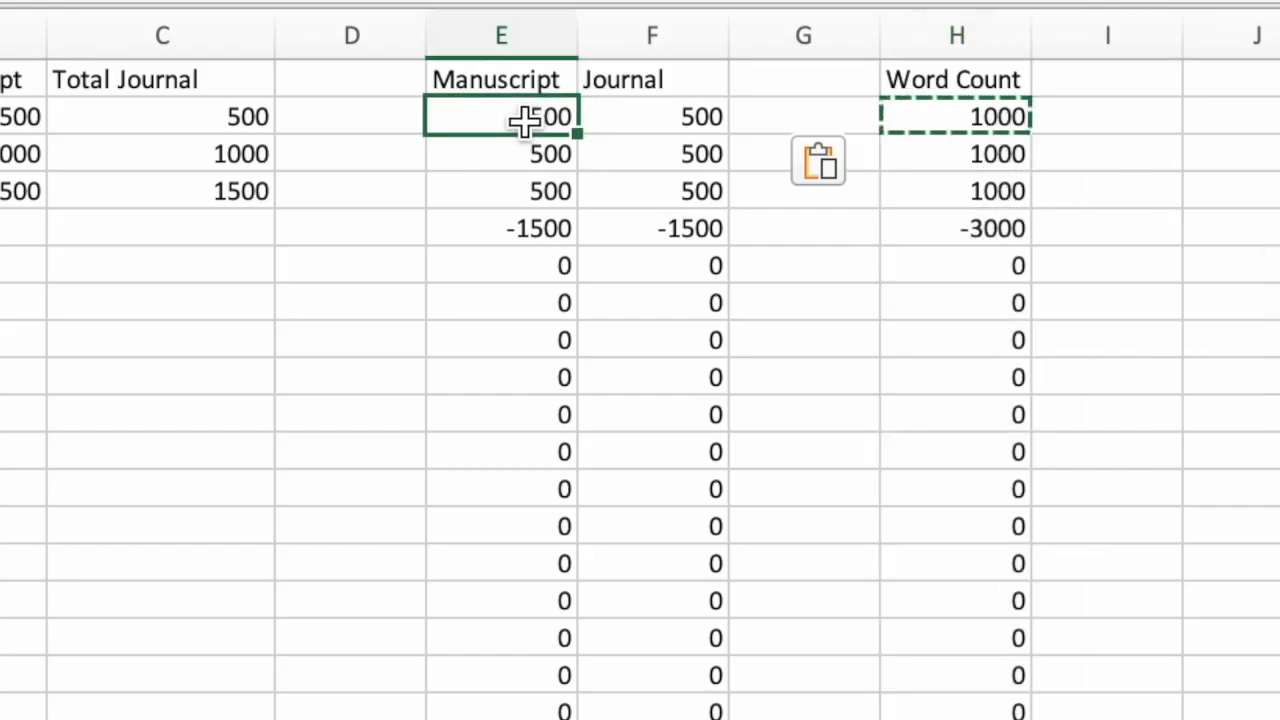
click(685, 112)
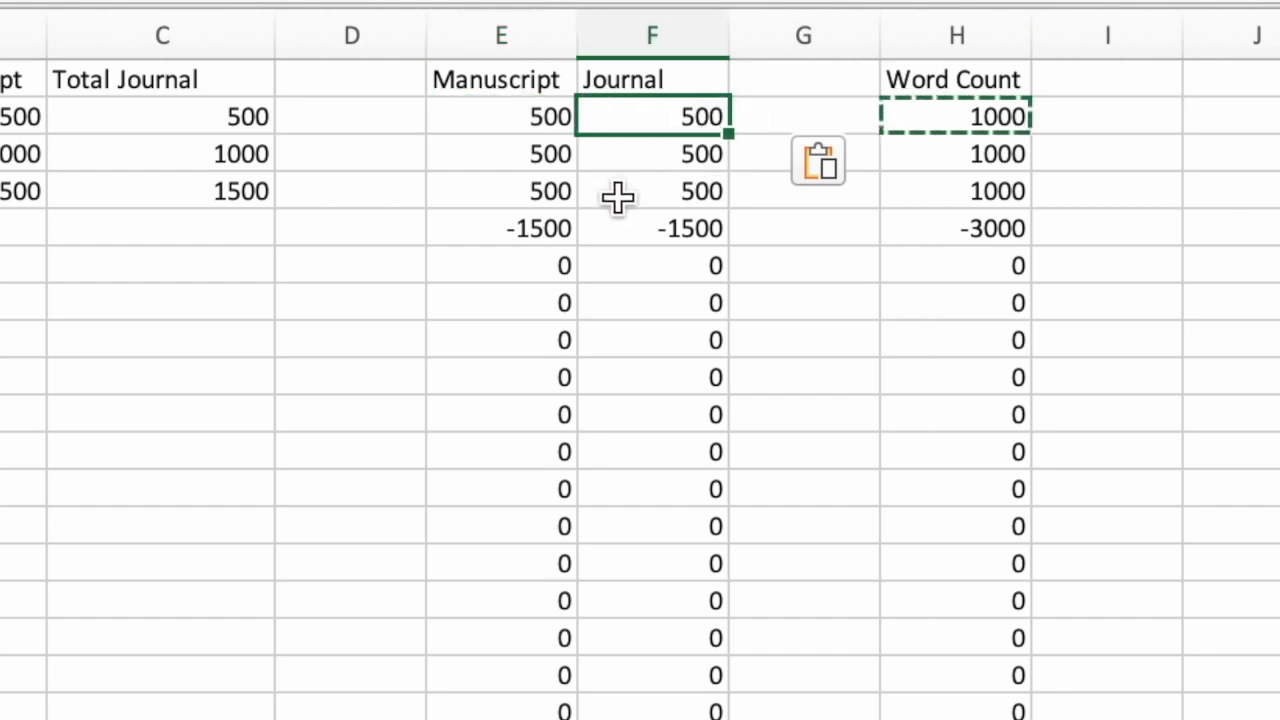
click(990, 118)
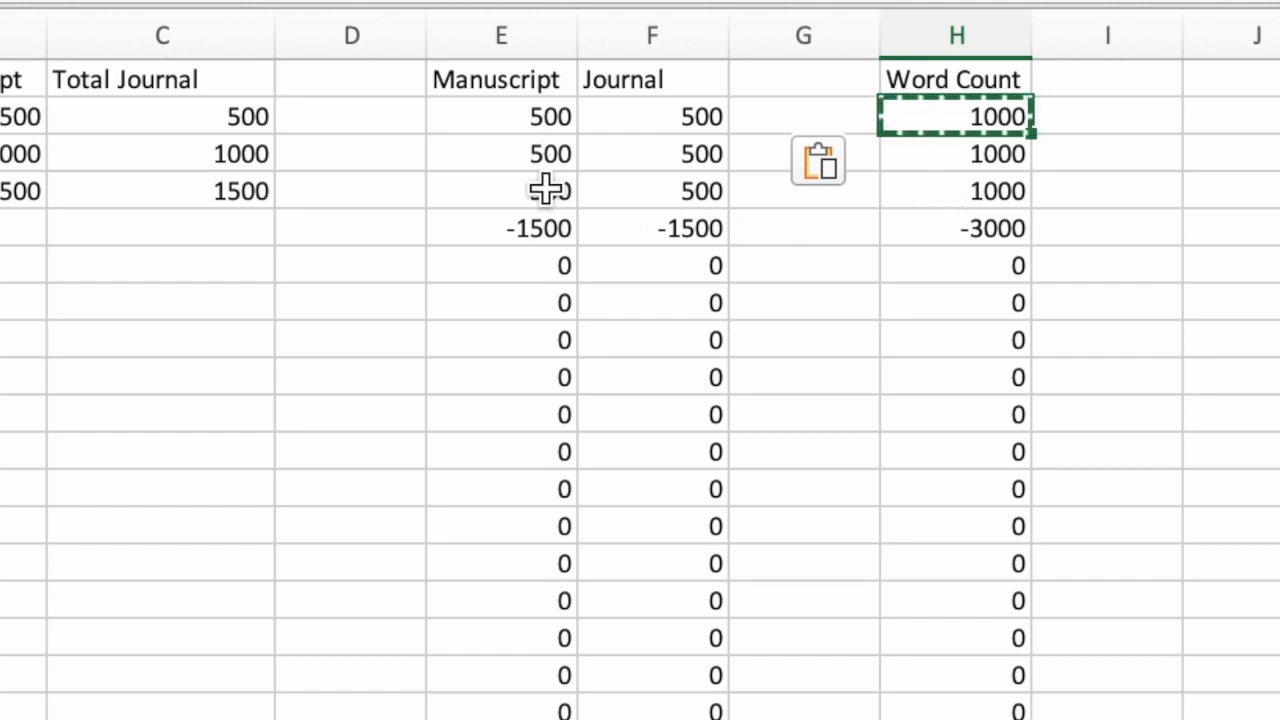
Overwrite the day 2 daily formulas with 333 in Manuscript cell E3 and 246 in Journal cell F3.
click(527, 154)
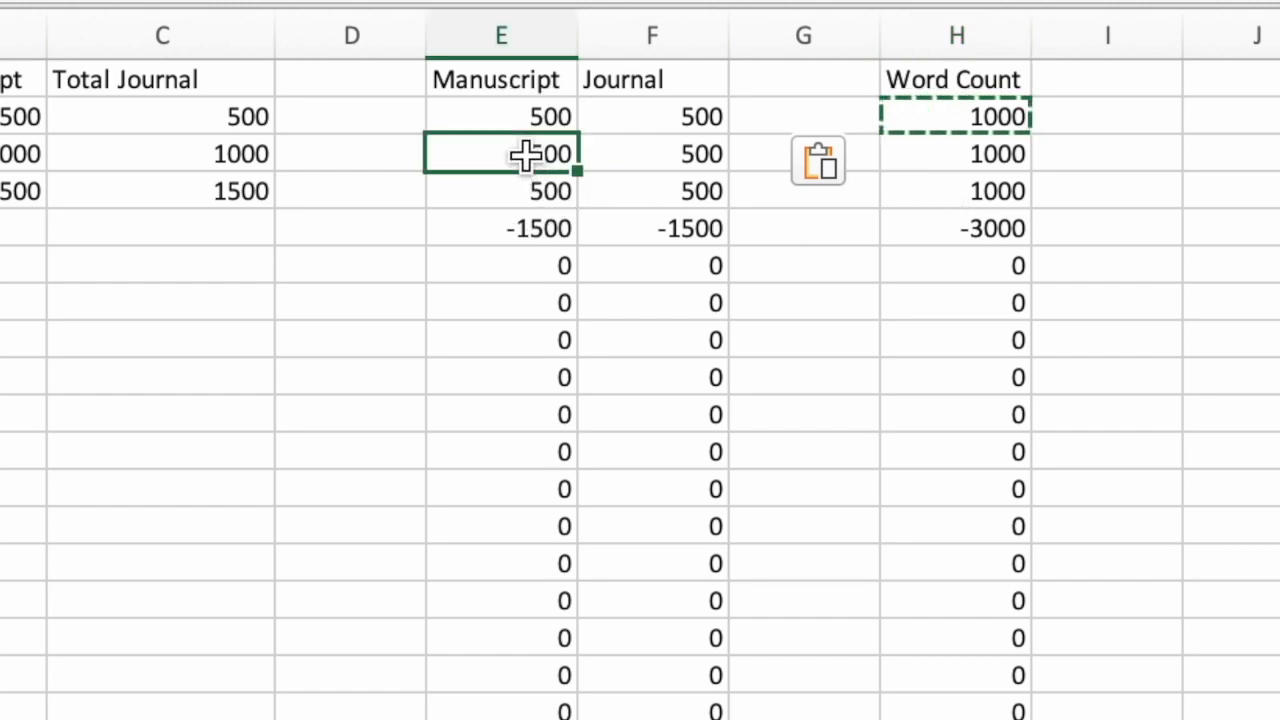
text(333)
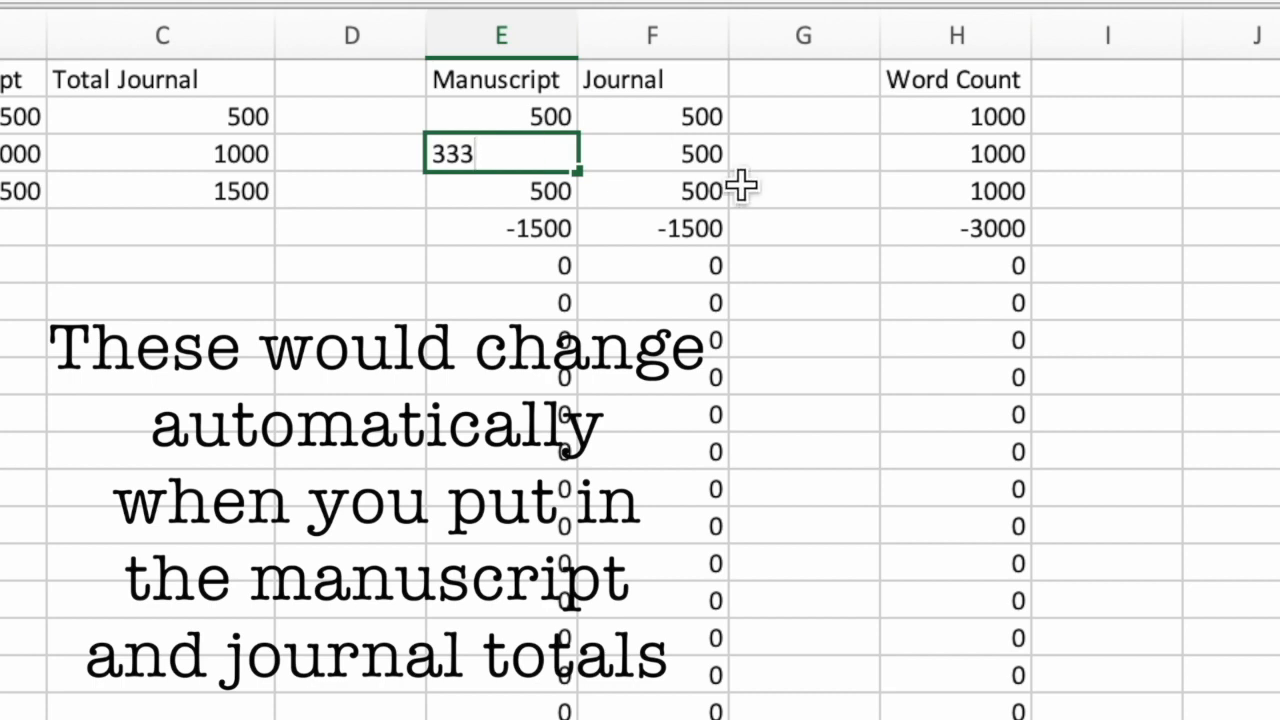
click(706, 154)
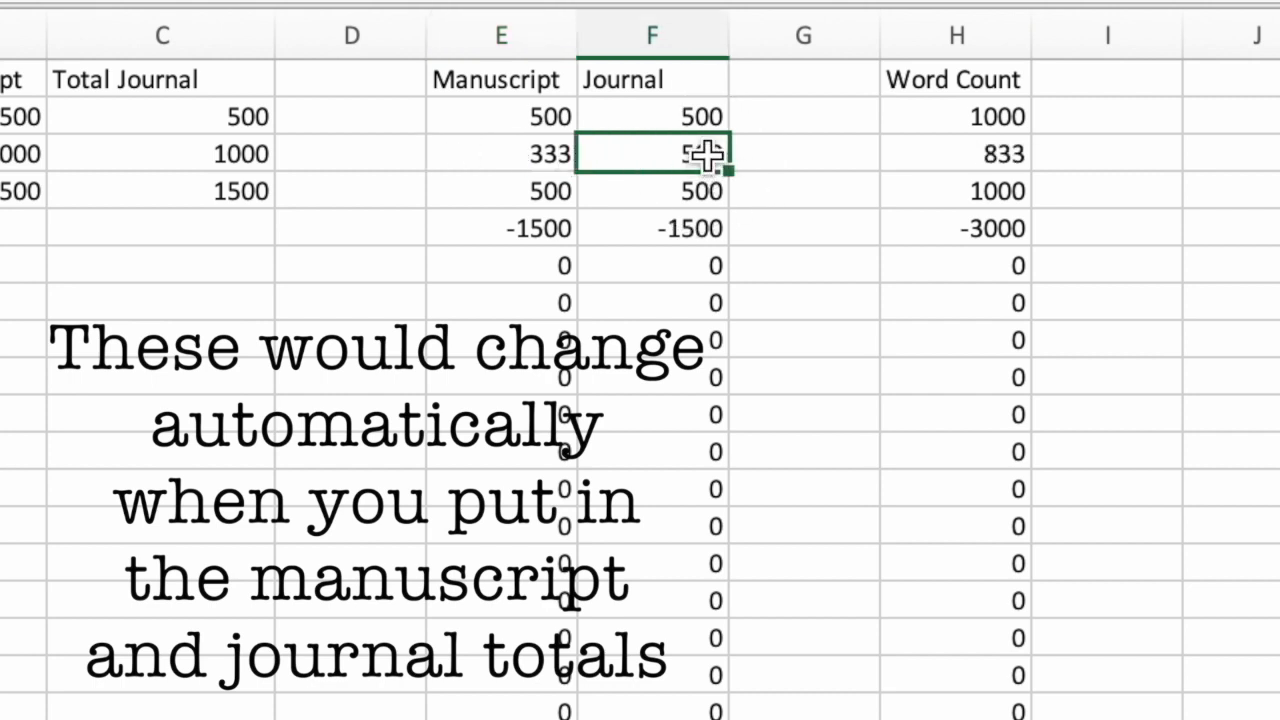
text(2)
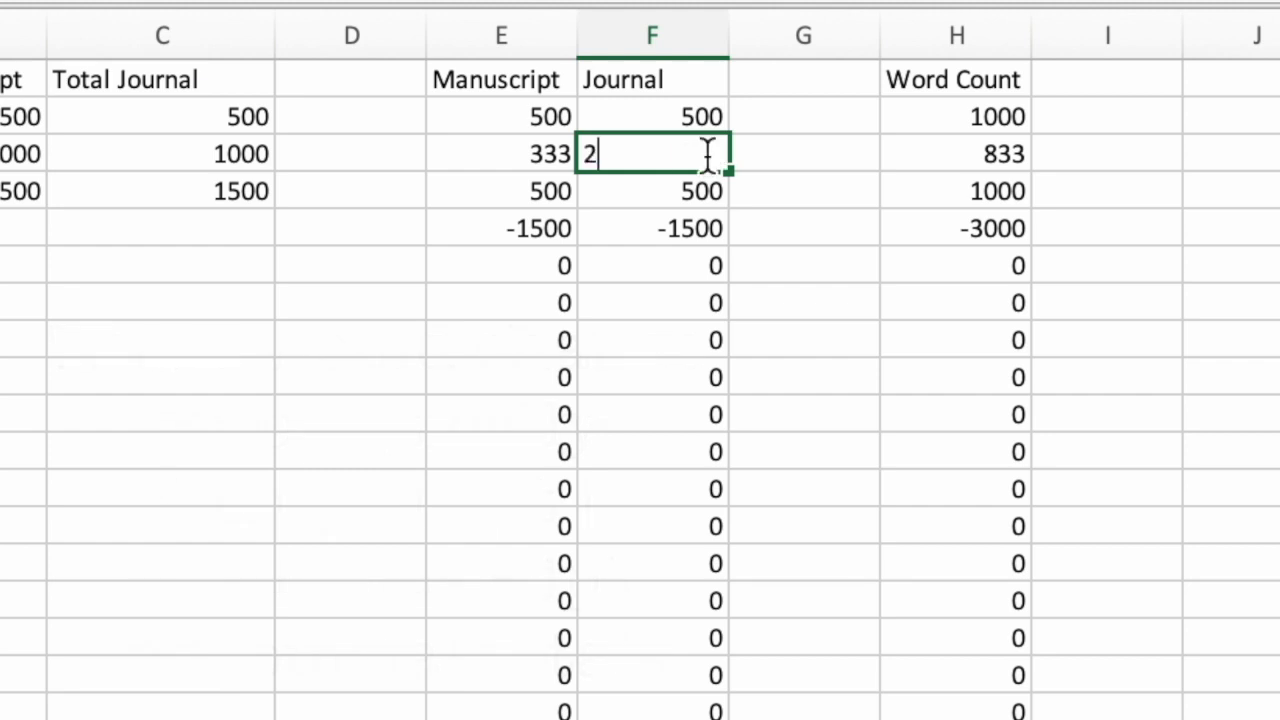
text(46)
key(Return)
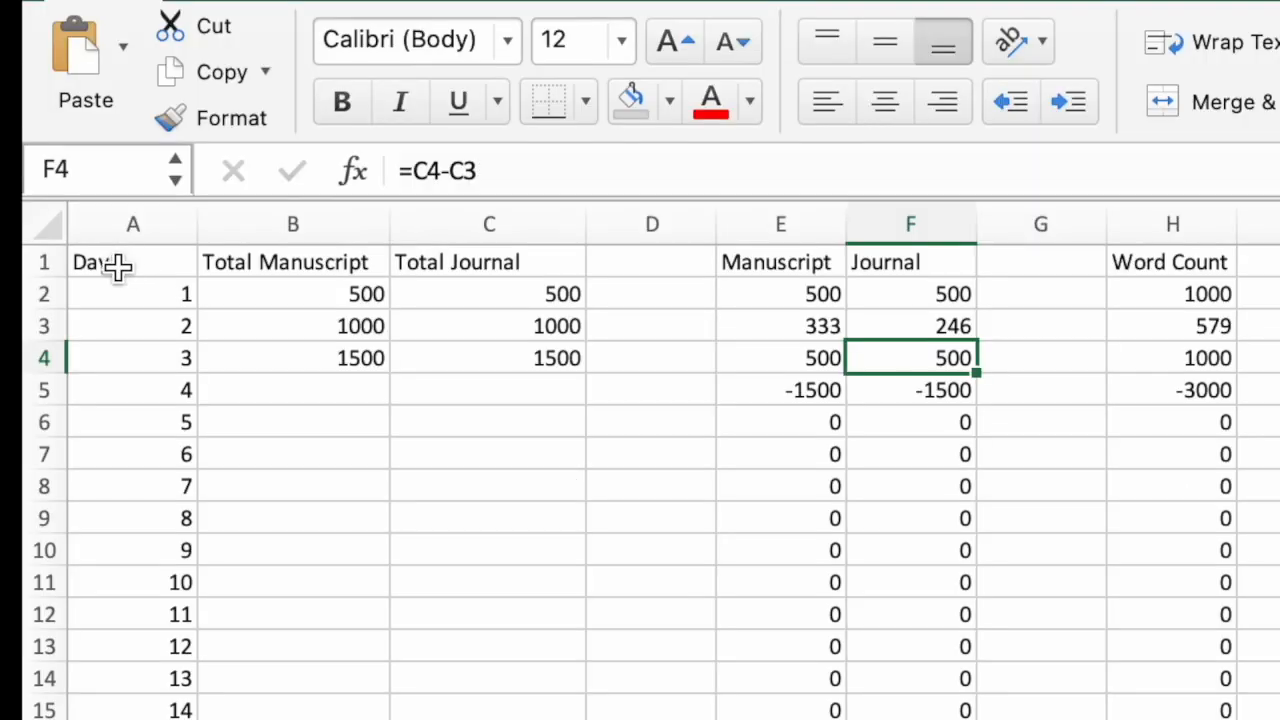
Fill the blank column D with light grey and narrow it into a thin divider between the total and daily columns.
drag(114, 263, 1183, 277)
mouse_move(588, 224)
mouse_down()
mouse_move(620, 223)
mouse_move(588, 224)
mouse_up()
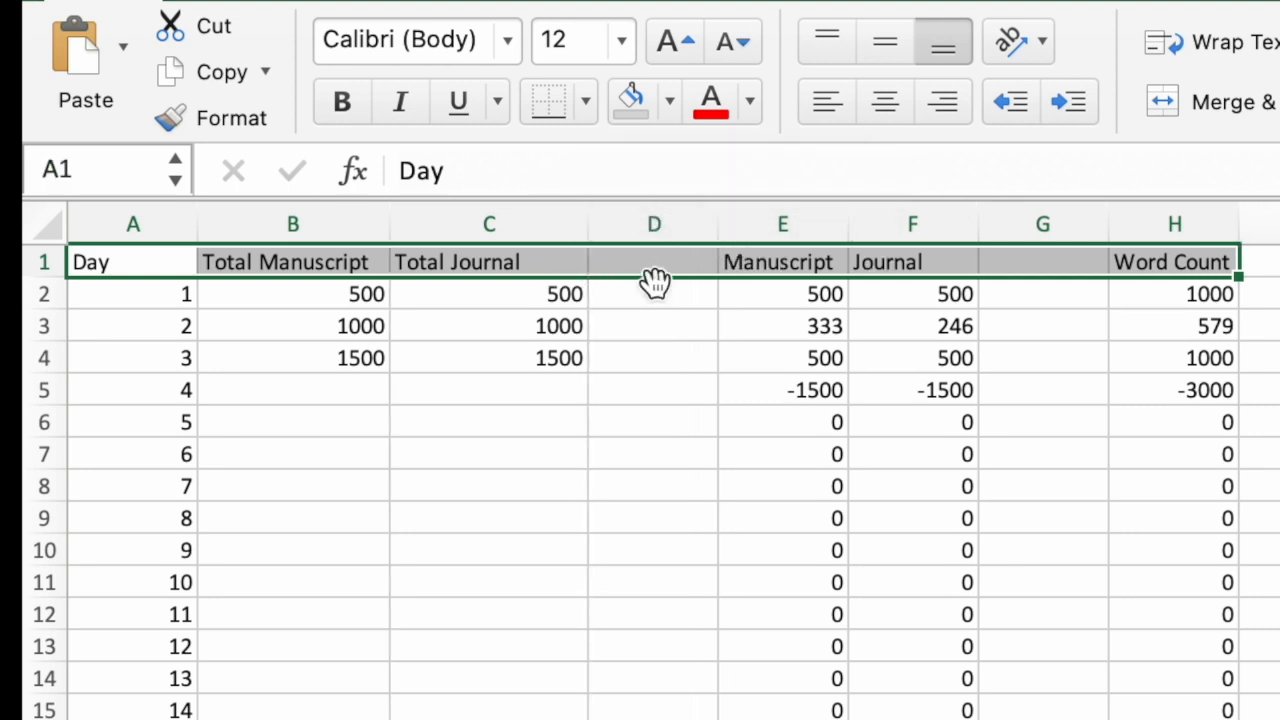
click(658, 226)
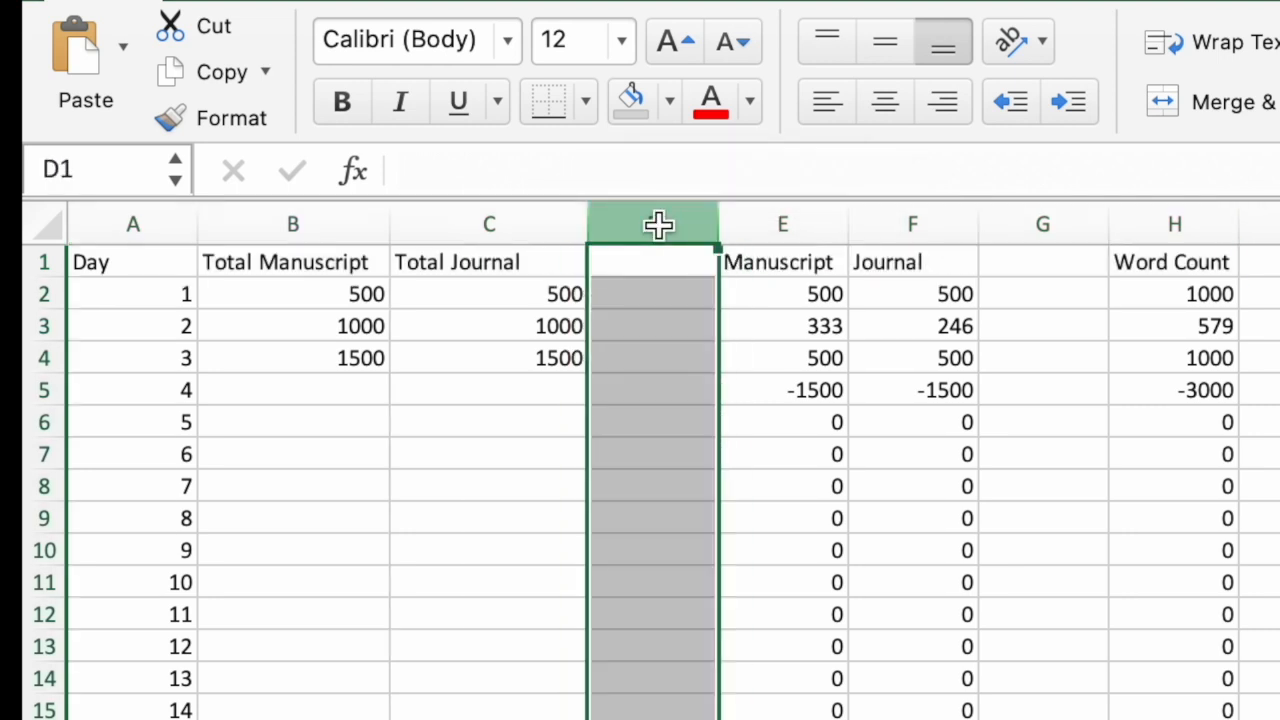
click(630, 99)
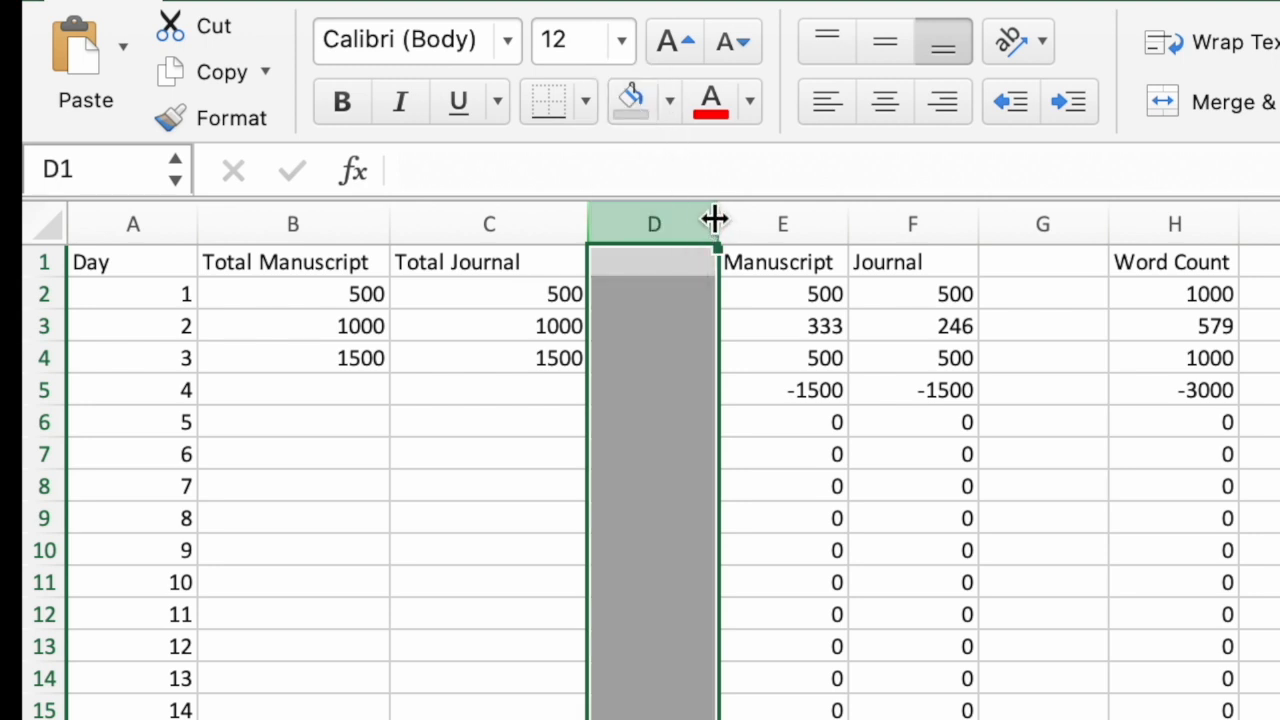
drag(714, 219, 652, 226)
mouse_move(645, 226)
mouse_down()
mouse_move(690, 226)
mouse_move(630, 228)
mouse_up()
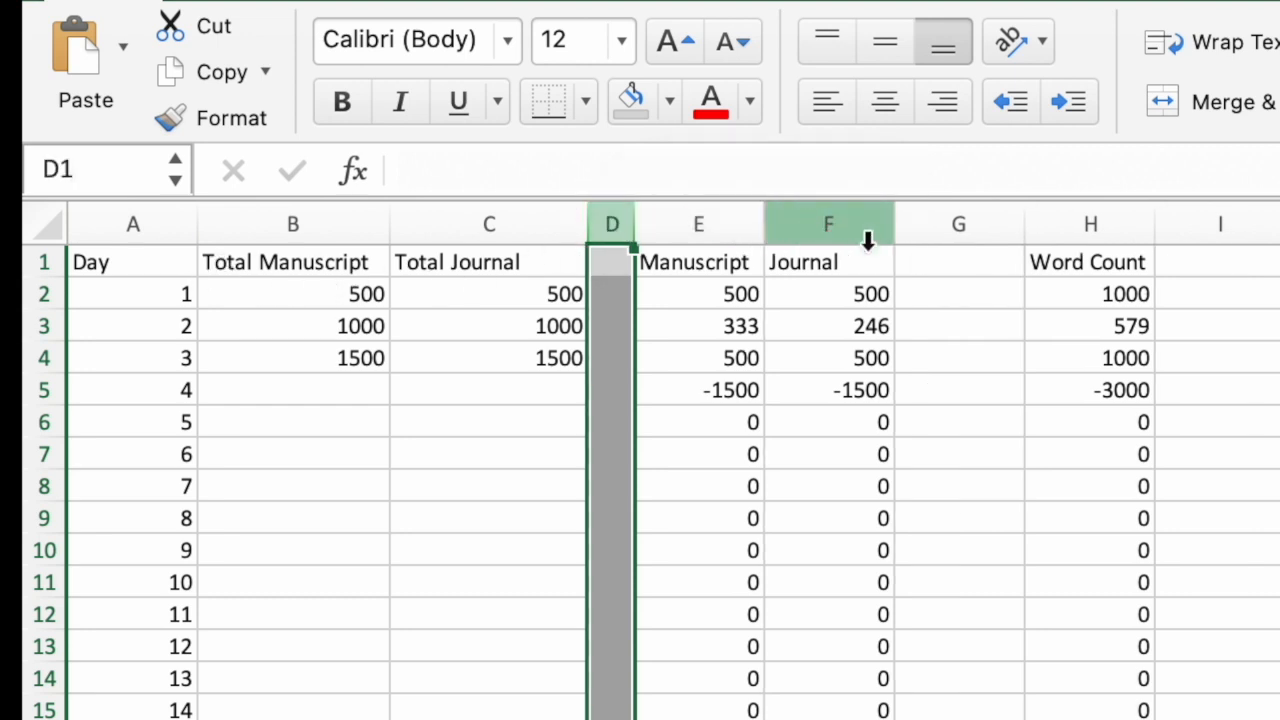
Fill the blank column G with light grey and narrow it to a width of 3.00 as a divider before Word Count.
click(918, 212)
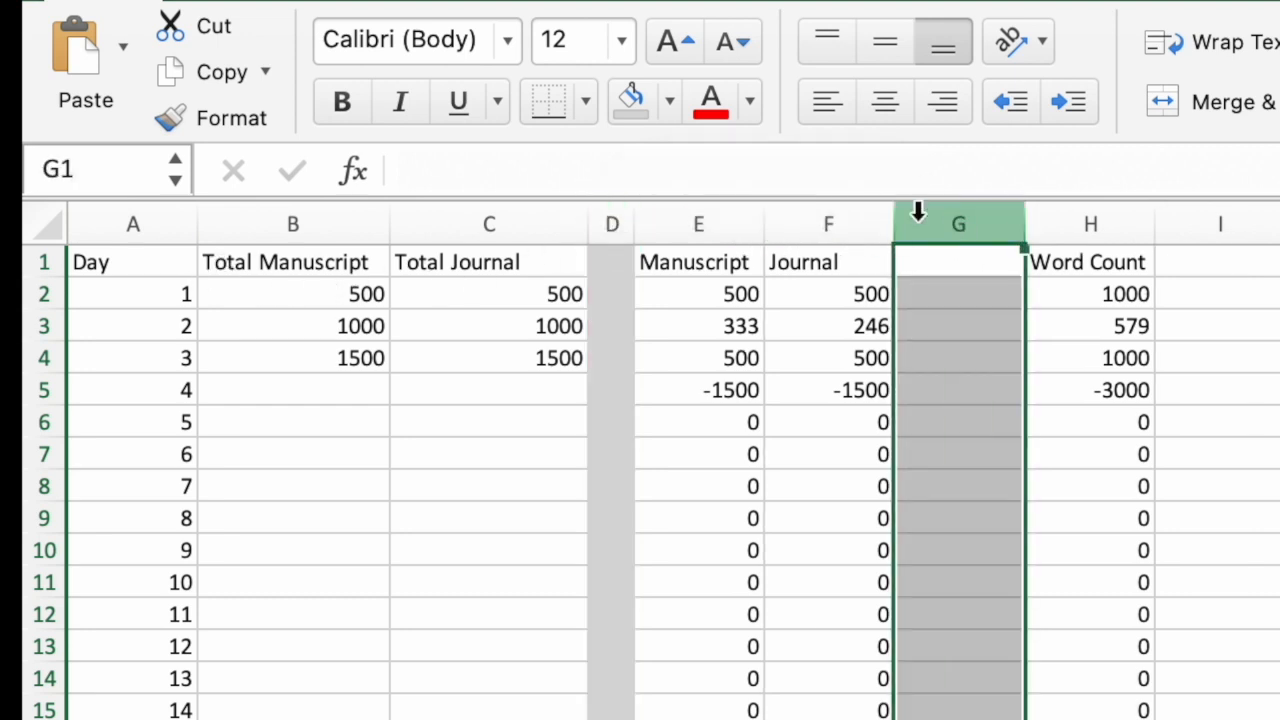
click(631, 105)
drag(1027, 226, 941, 237)
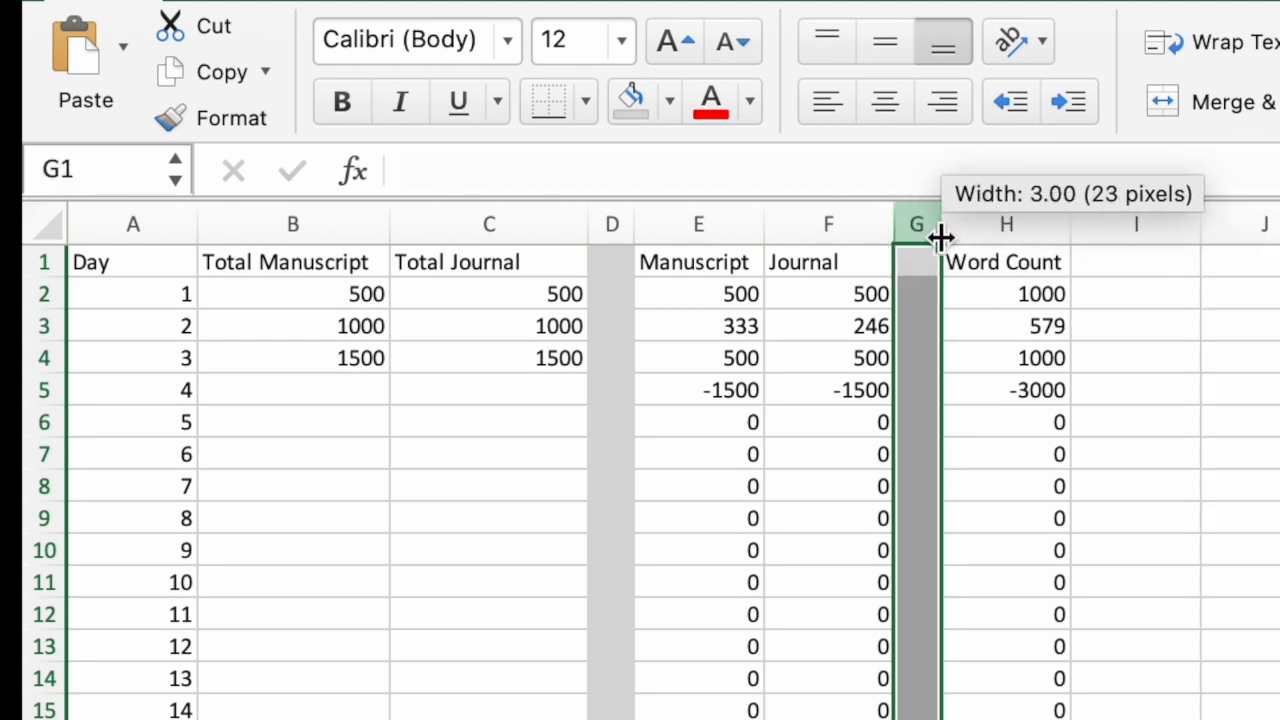
click(1279, 224)
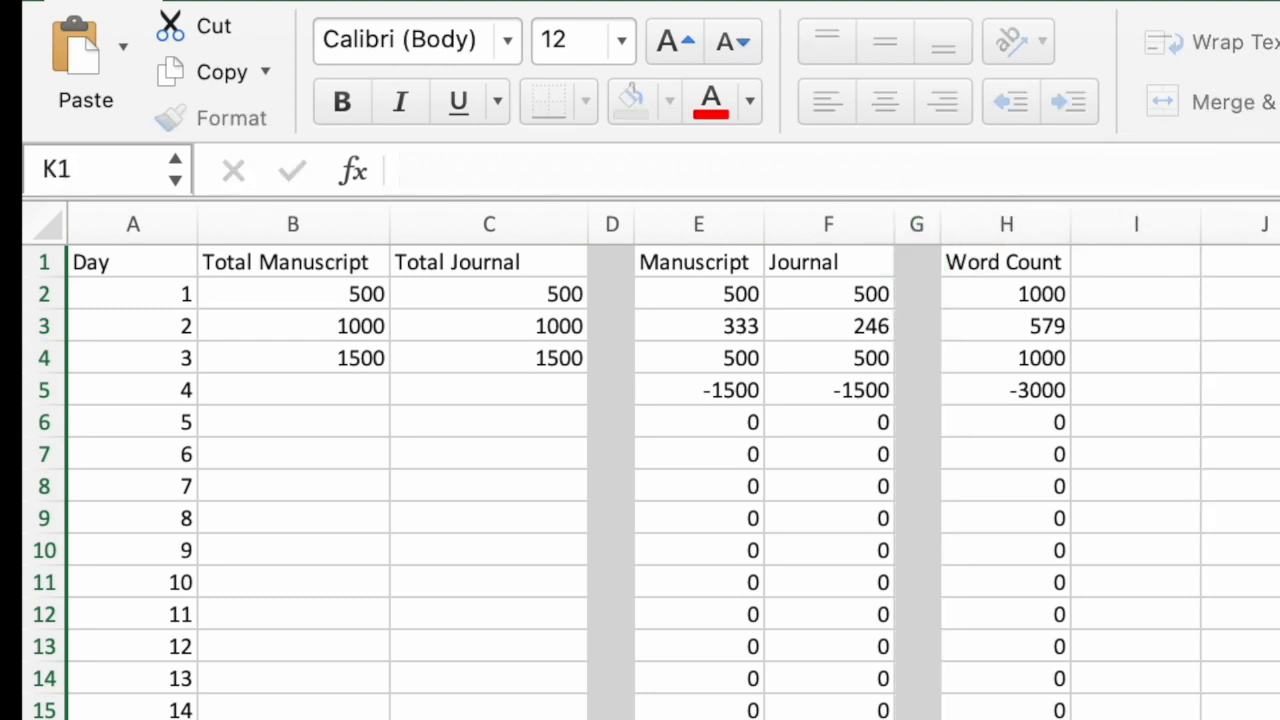